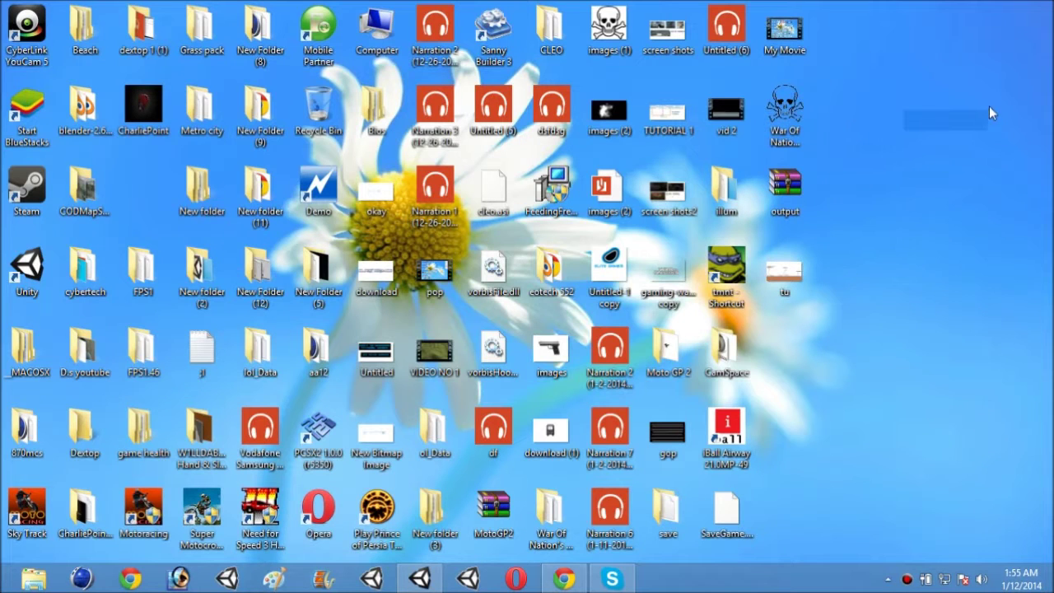
pyautogui.moveTo(814, 141); pyautogui.dragTo(957, 162)
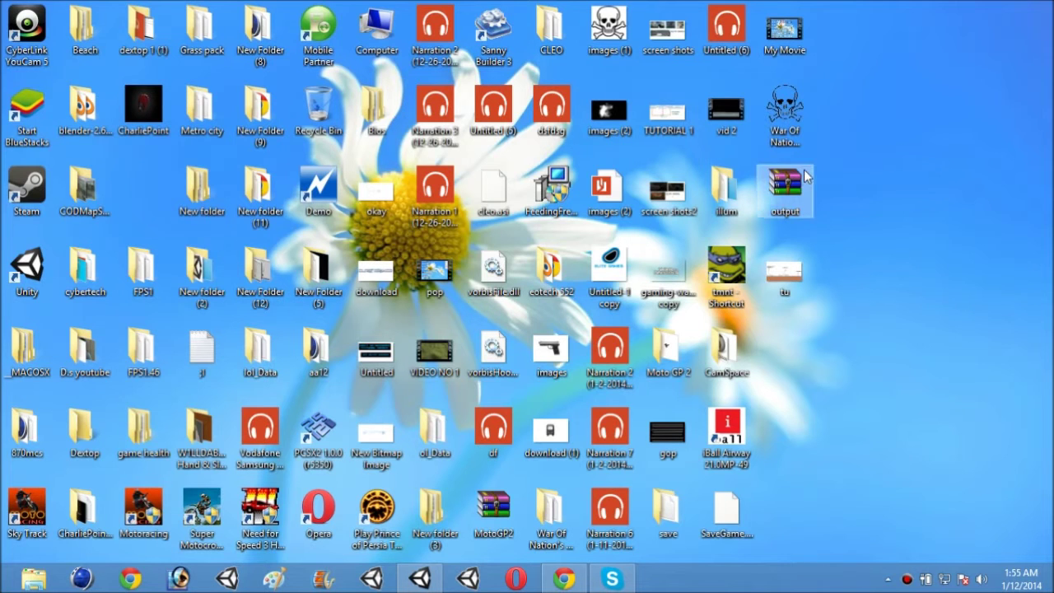
pyautogui.moveTo(756, 159); pyautogui.dragTo(857, 84)
pyautogui.click(834, 409)
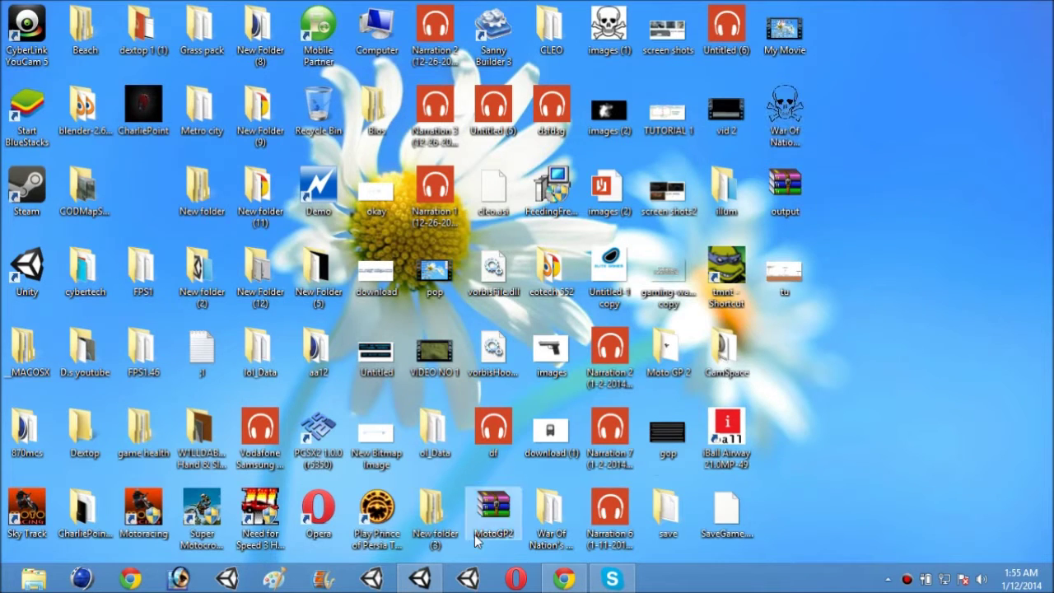
# Switch to the Unity terrain scene, play-test it by walking the player through the grass, and stop the test.
pyautogui.click(420, 579)
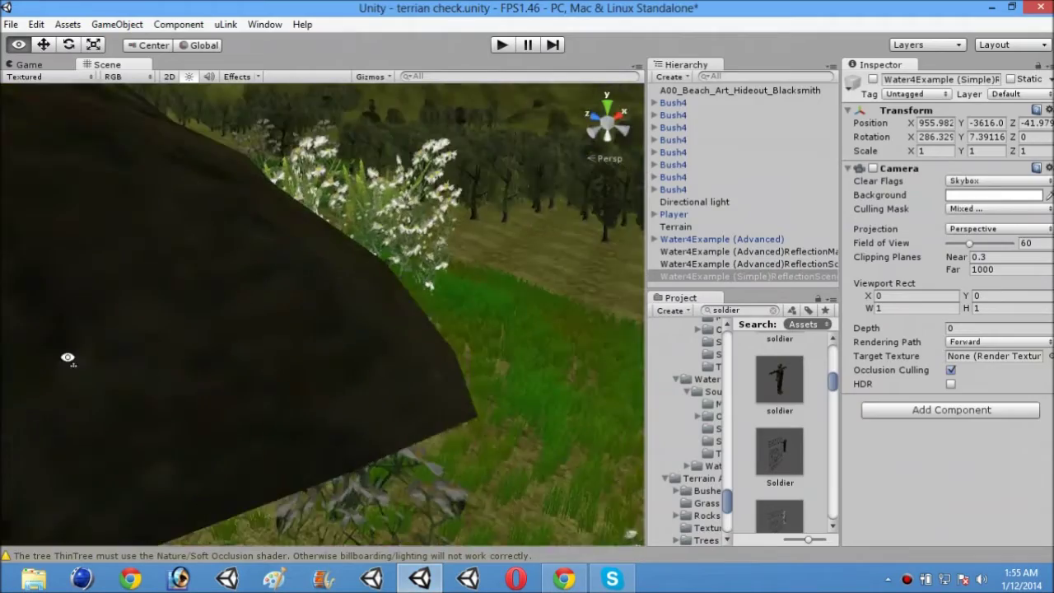
pyautogui.moveTo(848, 340); pyautogui.dragTo(353, 281, button='right')
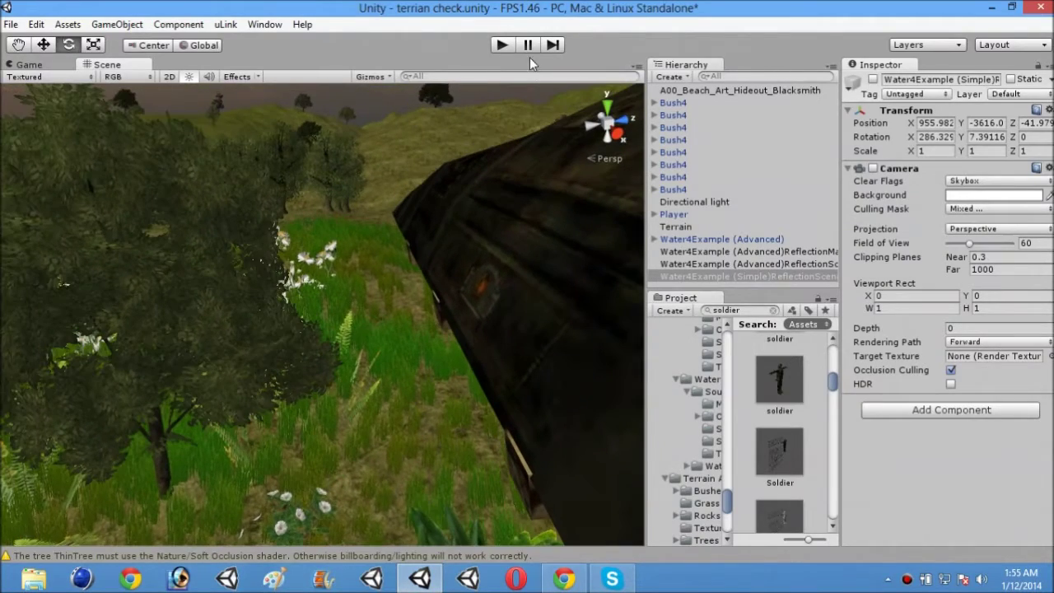
pyautogui.click(505, 45)
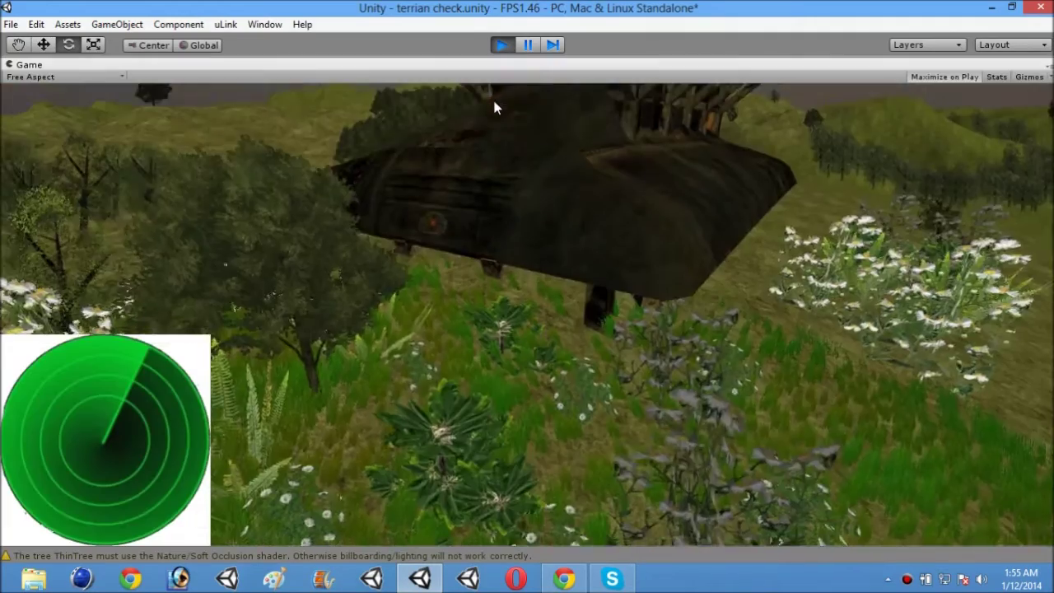
pyautogui.press('w')
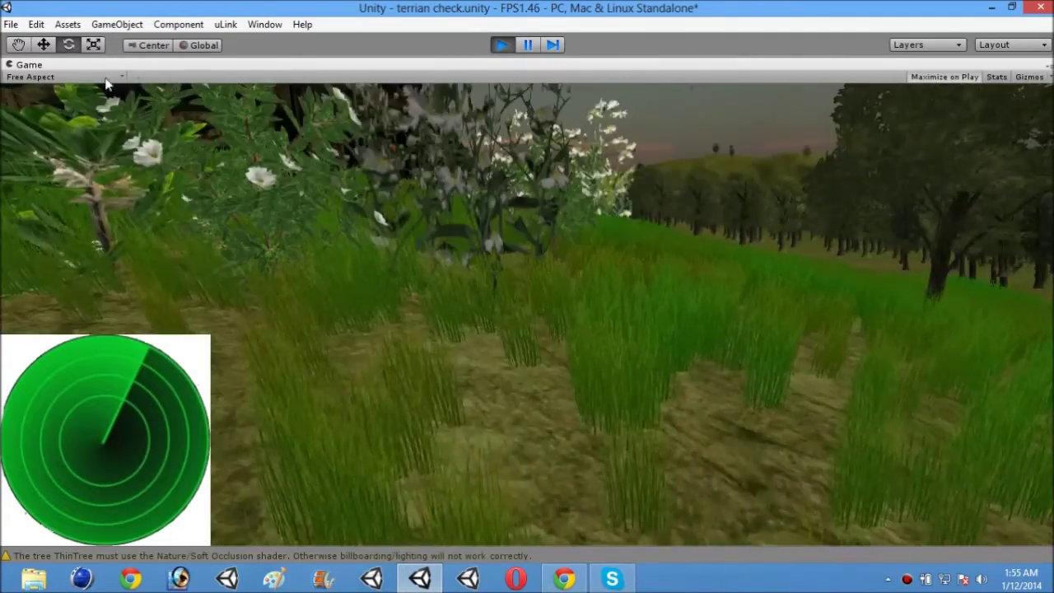
pyautogui.press('w')
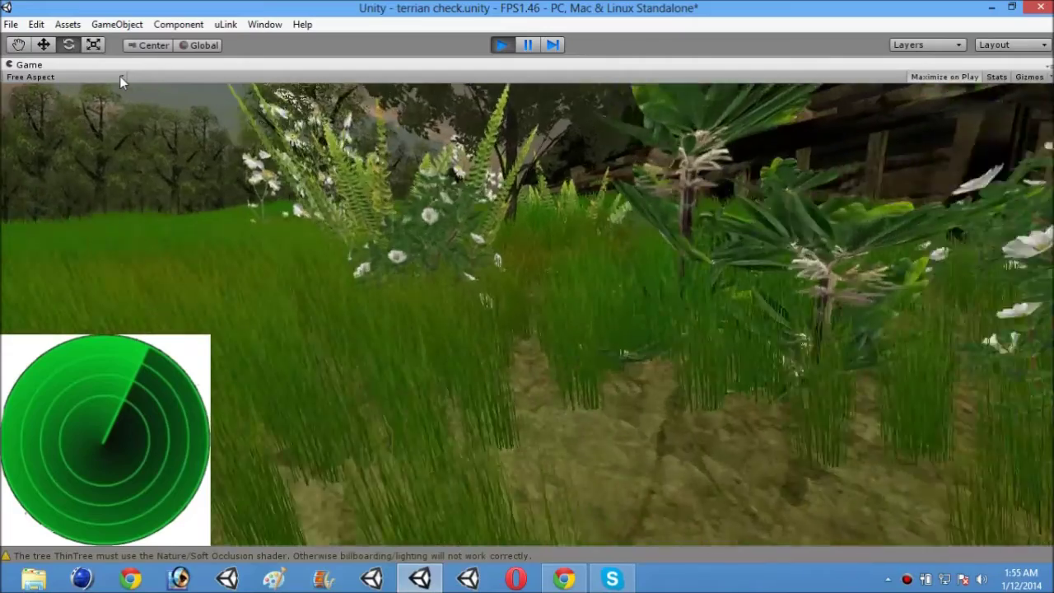
pyautogui.press('w')
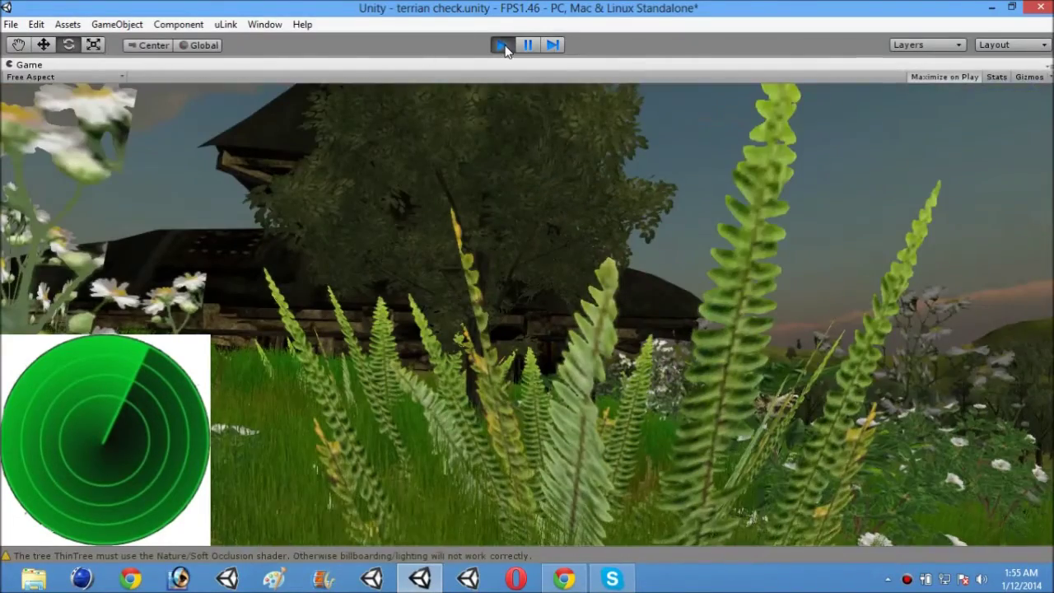
pyautogui.click(501, 45)
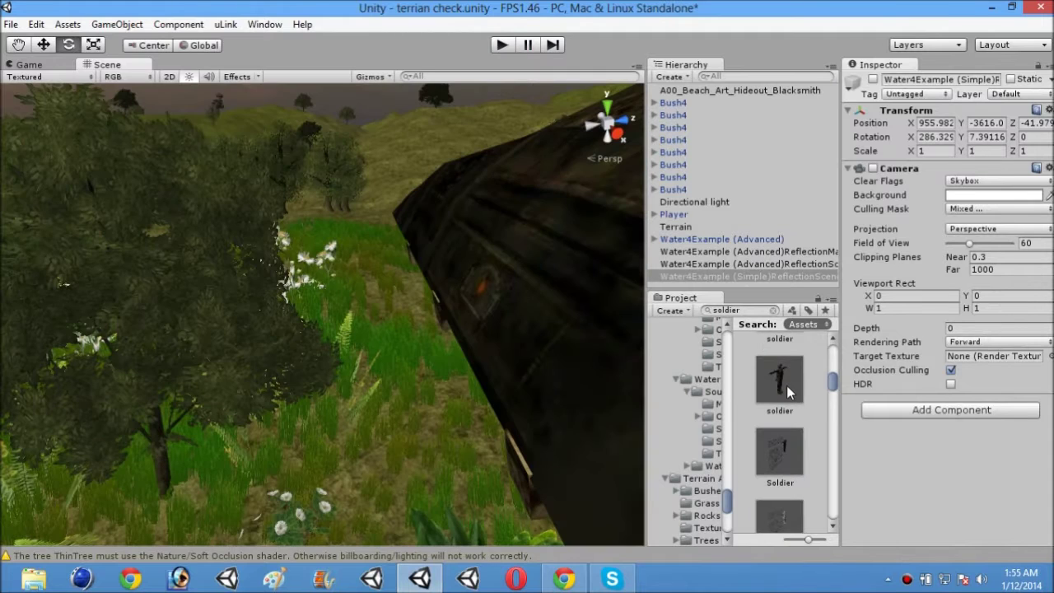
# Place the soldier model on the grass beside the large dark structure and scale it uniformly to about 10.05.
pyautogui.moveTo(787, 386); pyautogui.dragTo(374, 409)
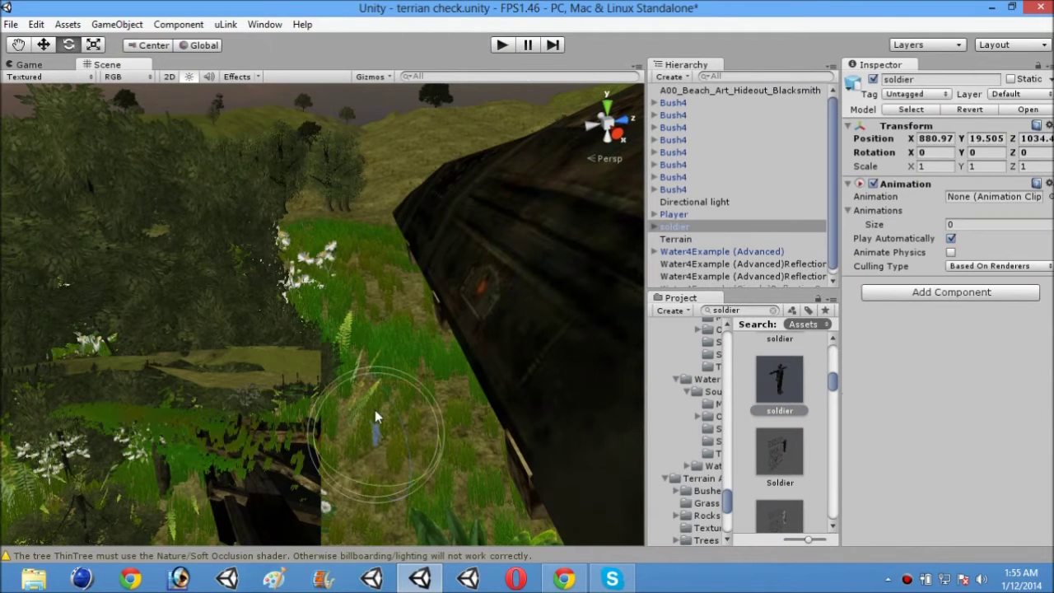
pyautogui.moveTo(374, 409); pyautogui.dragTo(503, 371, button='right')
pyautogui.moveTo(297, 333); pyautogui.dragTo(301, 245, button='middle')
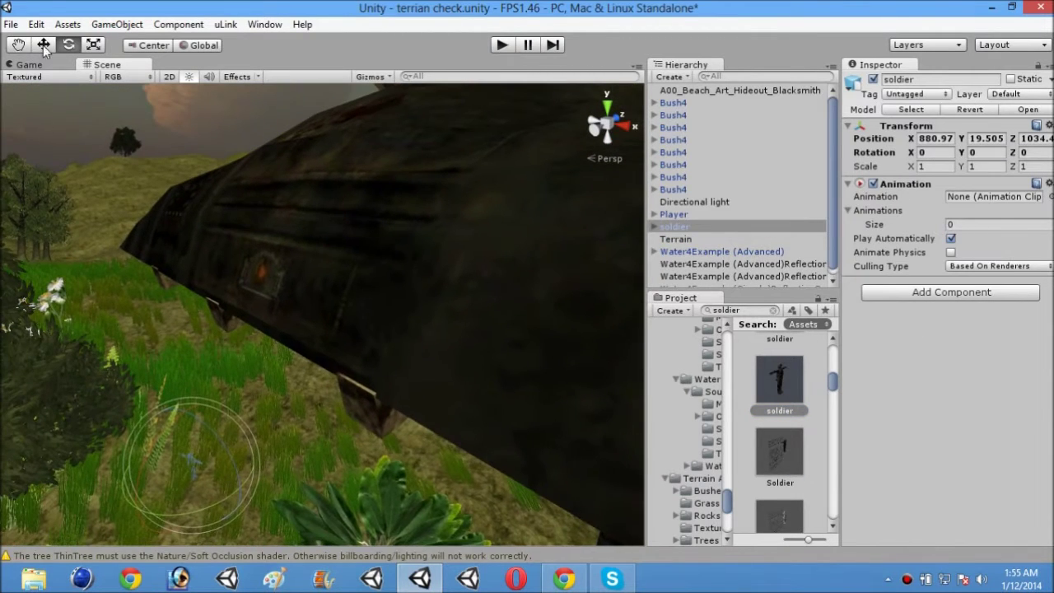
pyautogui.click(94, 44)
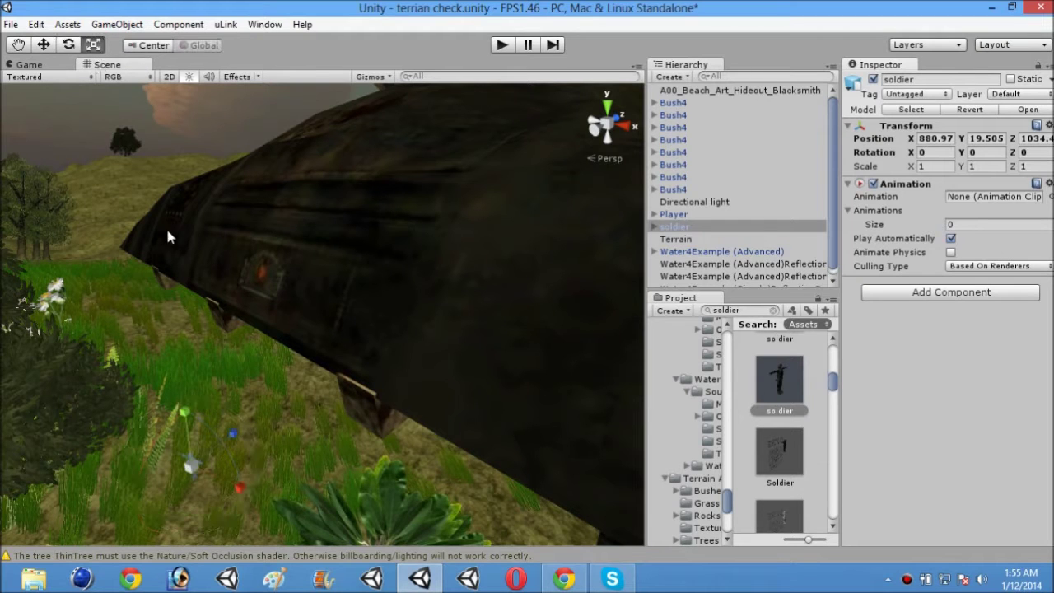
pyautogui.moveTo(200, 465); pyautogui.dragTo(413, 219)
# Rotate the soldier to face the view, about 128.63 degrees around Y, and tilt it about 5.23 degrees around X.
pyautogui.press('e')
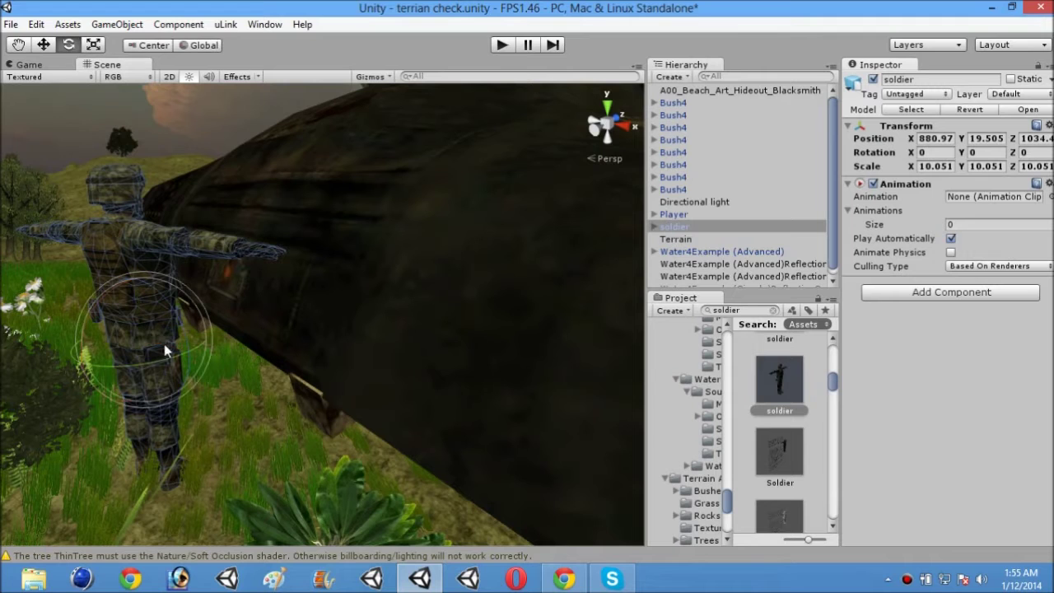
pyautogui.moveTo(163, 360); pyautogui.dragTo(886, 348)
pyautogui.press('q')
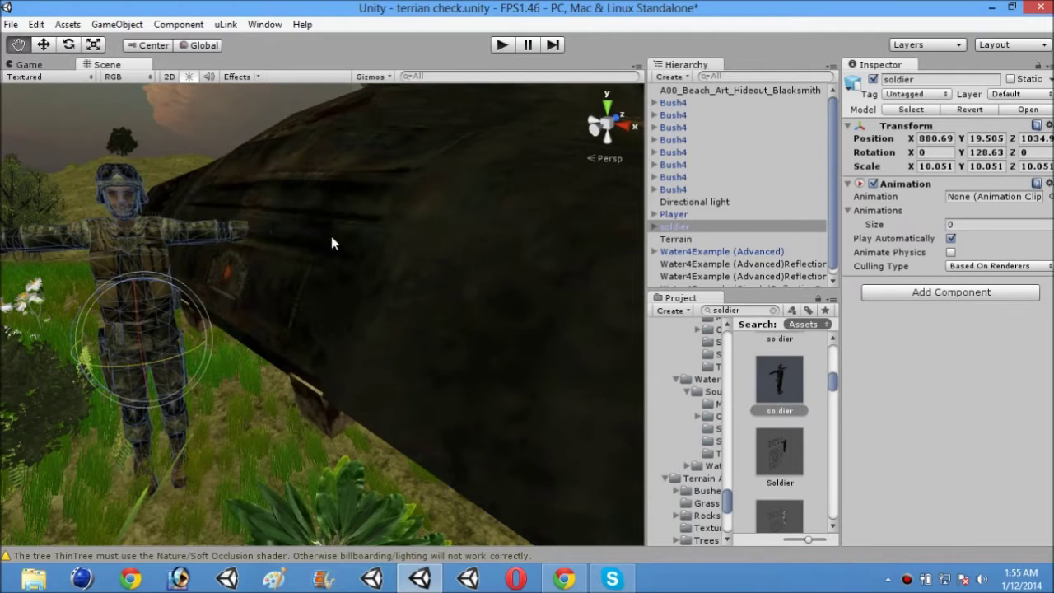
pyautogui.moveTo(329, 231); pyautogui.dragTo(428, 237)
pyautogui.press('e')
pyautogui.moveTo(214, 328); pyautogui.dragTo(214, 347)
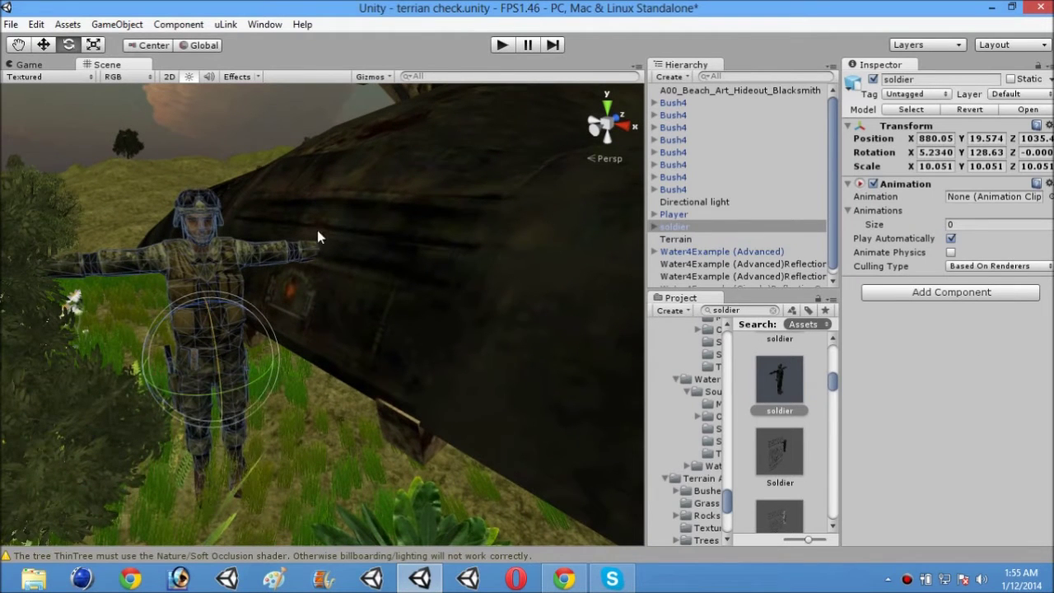
# Move the soldier into the clearing near the player, at about X 910.91, Y 15.73, Z 1006.9.
pyautogui.press('q')
pyautogui.moveTo(341, 99); pyautogui.dragTo(303, 165, button='right')
pyautogui.click(44, 44)
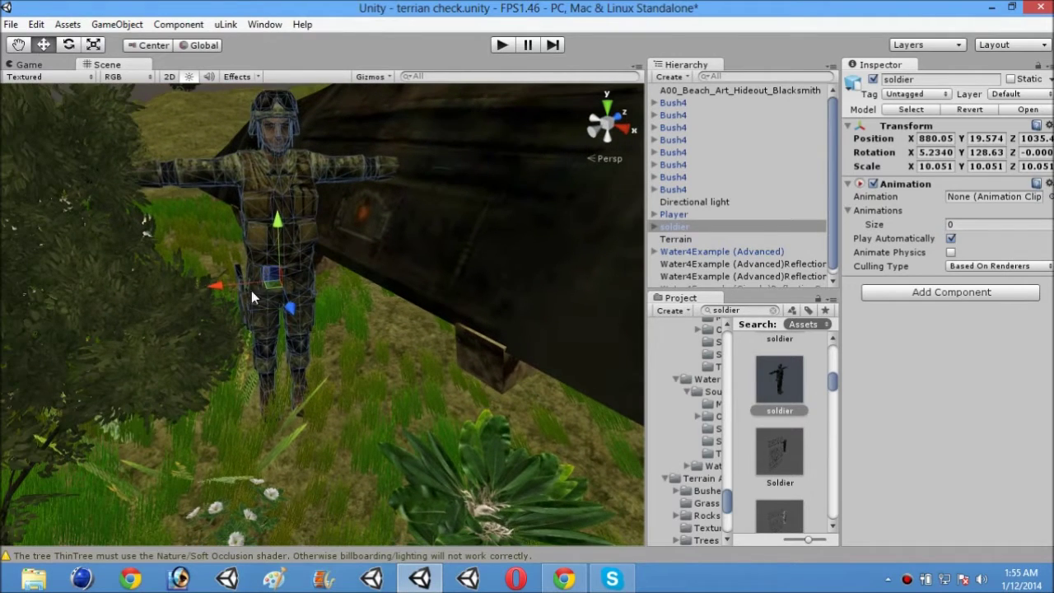
pyautogui.moveTo(218, 283); pyautogui.dragTo(160, 287)
pyautogui.moveTo(231, 319); pyautogui.dragTo(359, 66)
pyautogui.press('f')
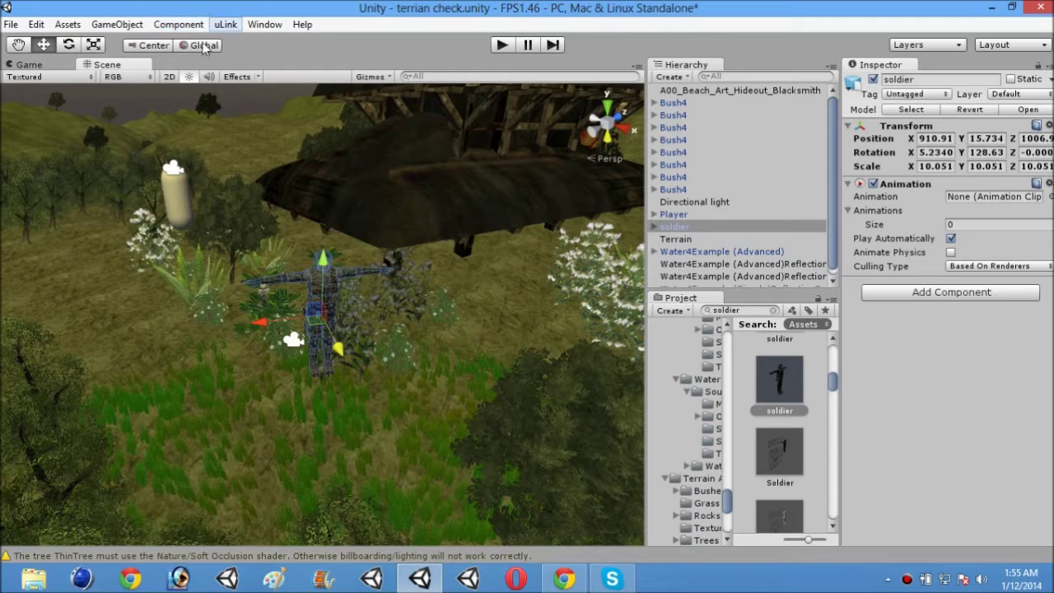
# Open the Create Ragdoll wizard and position its window so the soldier's entry in the hierarchy stays accessible.
pyautogui.click(117, 23)
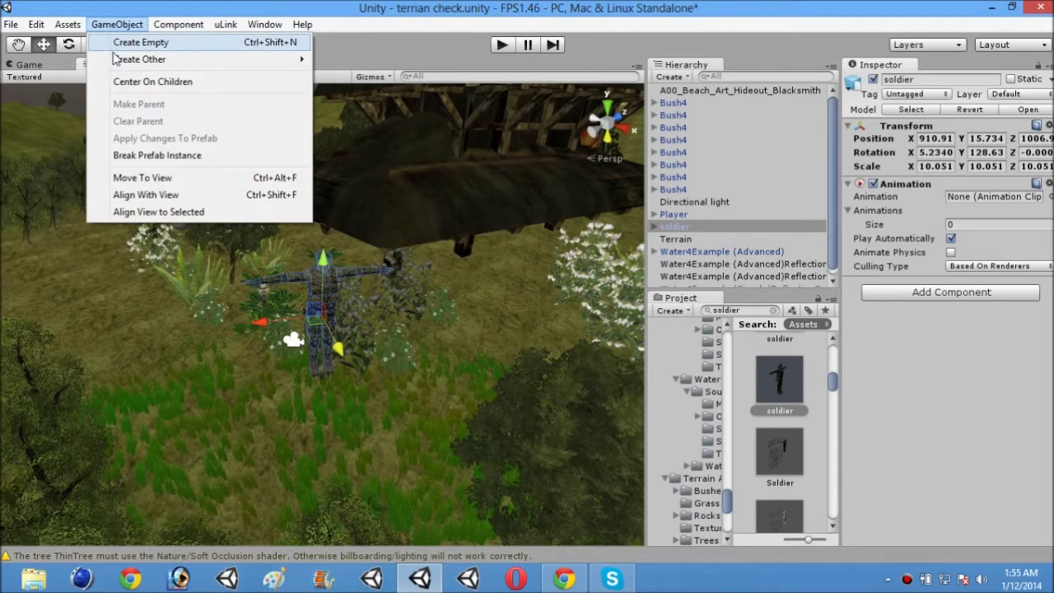
pyautogui.moveTo(116, 61)
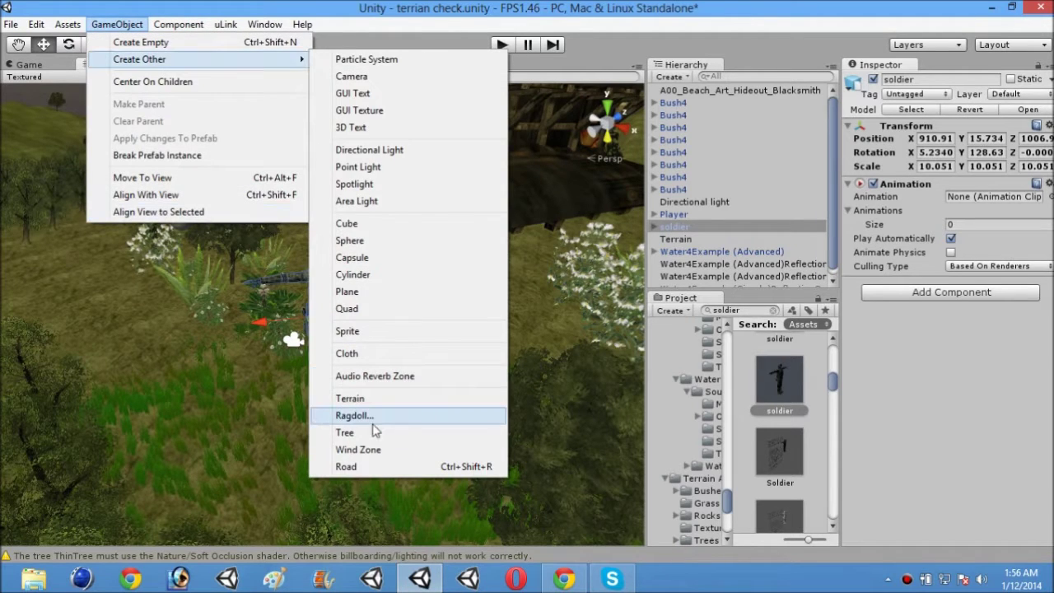
pyautogui.click(369, 416)
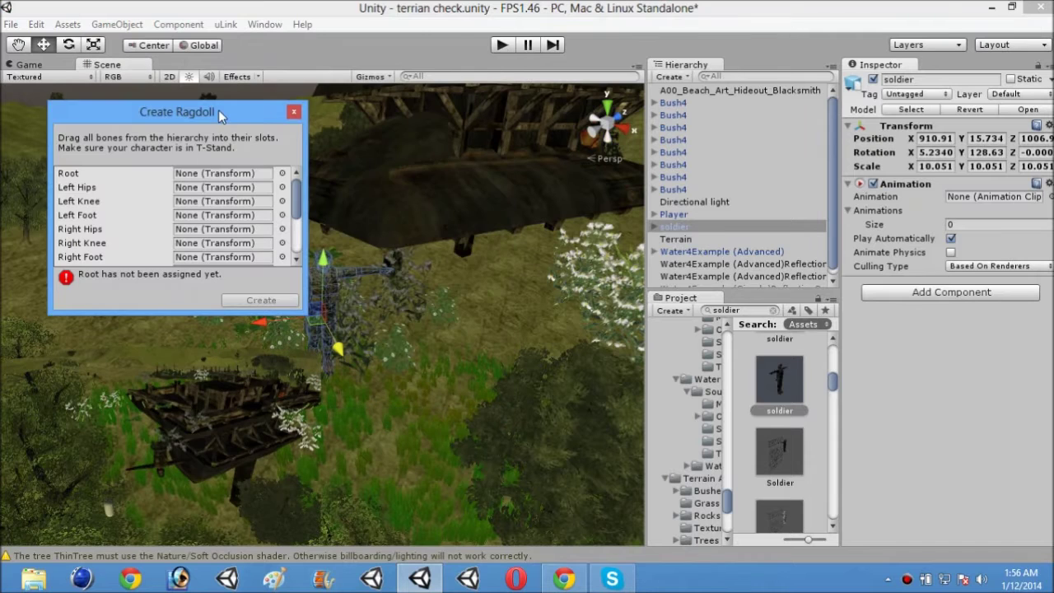
pyautogui.moveTo(219, 110); pyautogui.dragTo(568, 122)
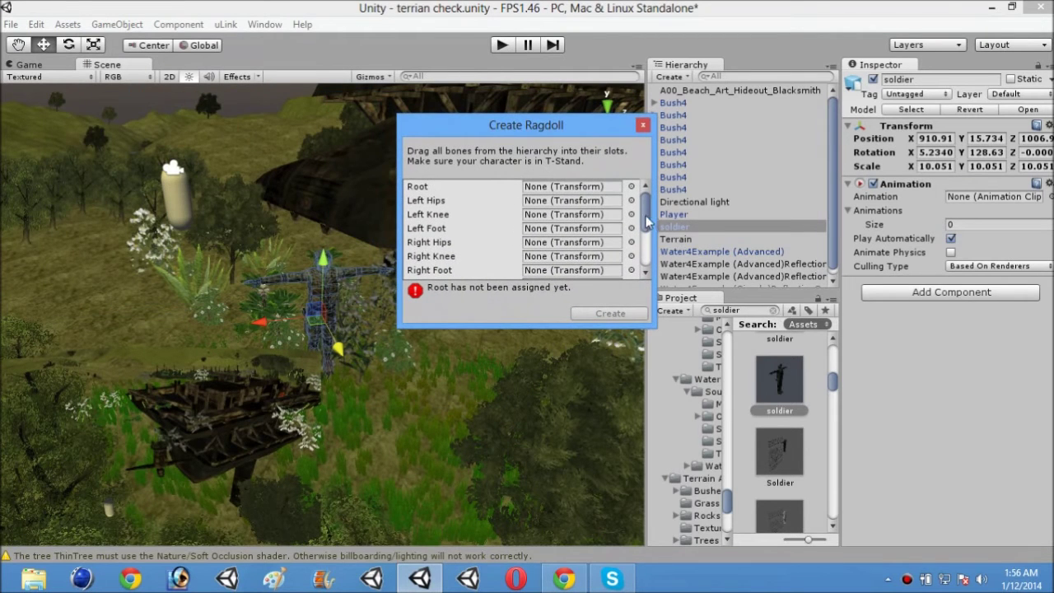
pyautogui.moveTo(648, 220)
pyautogui.mouseDown()
pyautogui.moveTo(647, 256)
pyautogui.moveTo(647, 216)
pyautogui.mouseUp()
pyautogui.moveTo(577, 126); pyautogui.dragTo(821, 113)
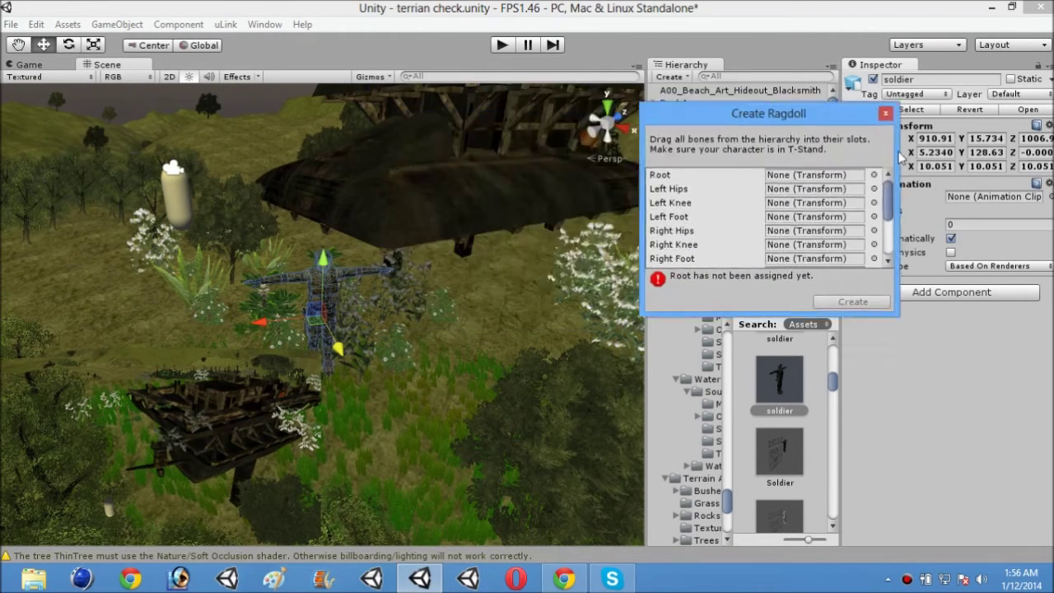
pyautogui.moveTo(900, 157); pyautogui.dragTo(667, 316)
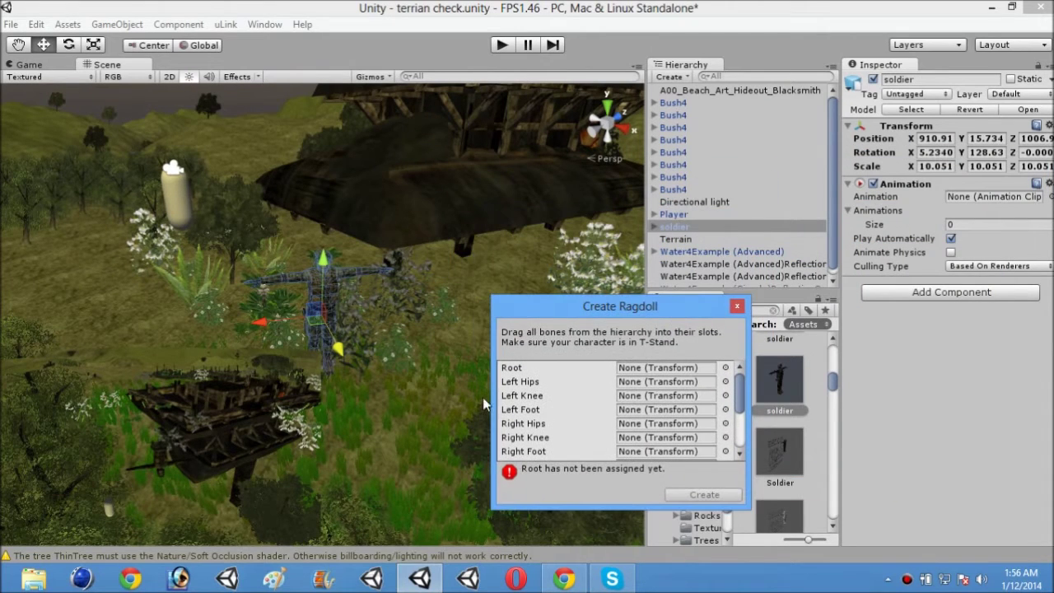
# Assign the soldier's Hips bone to the ragdoll's Root and its LeftUpLeg bone to Left Hips.
pyautogui.click(655, 228)
pyautogui.click(655, 227)
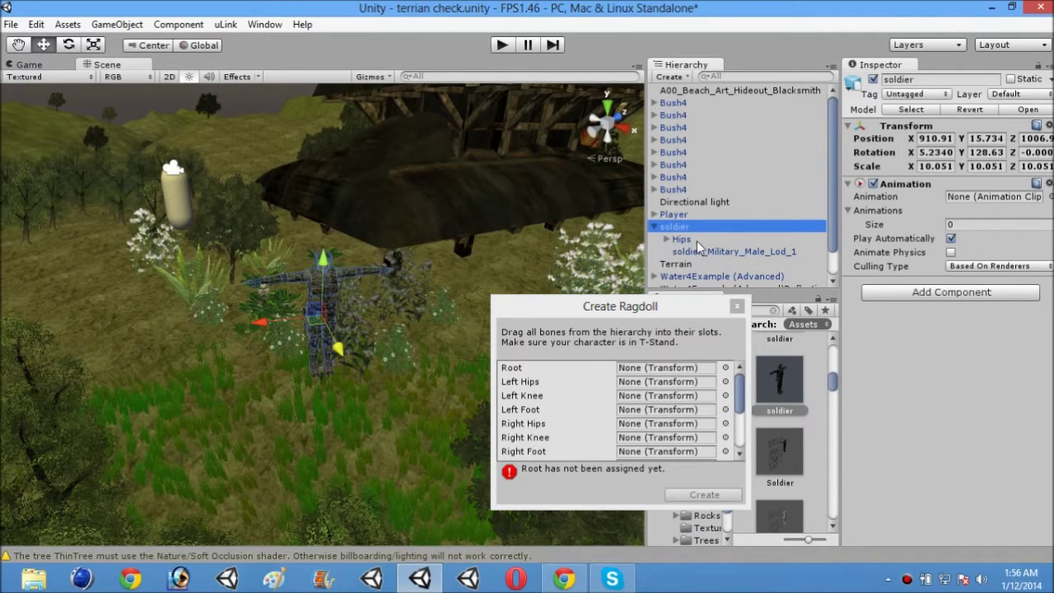
pyautogui.moveTo(696, 237); pyautogui.dragTo(656, 370)
pyautogui.click(657, 369)
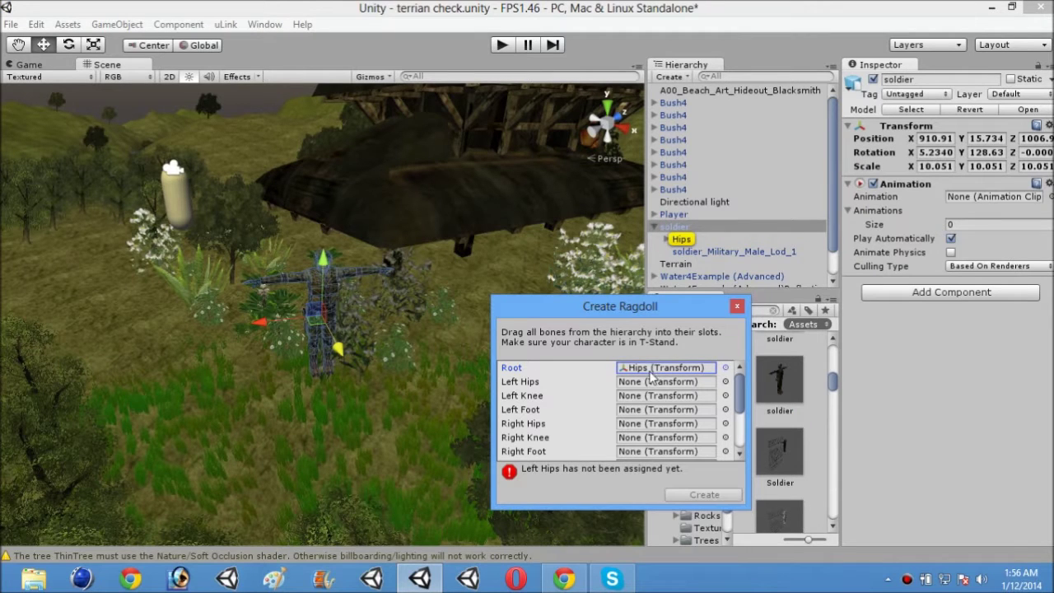
pyautogui.click(663, 227)
pyautogui.click(667, 239)
pyautogui.scroll(-2, 834, 205)
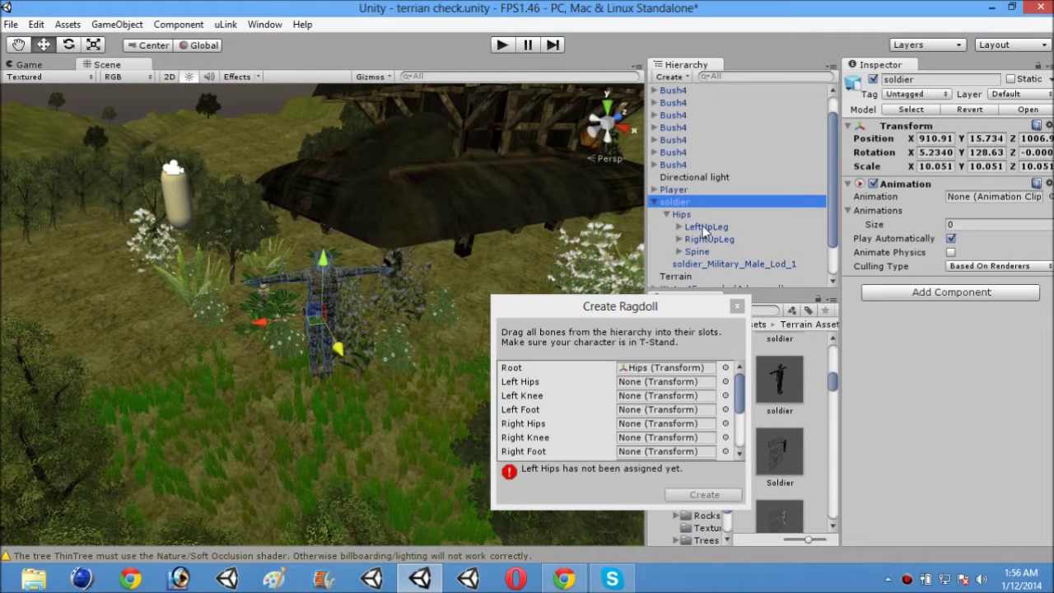
pyautogui.moveTo(715, 232); pyautogui.dragTo(627, 385)
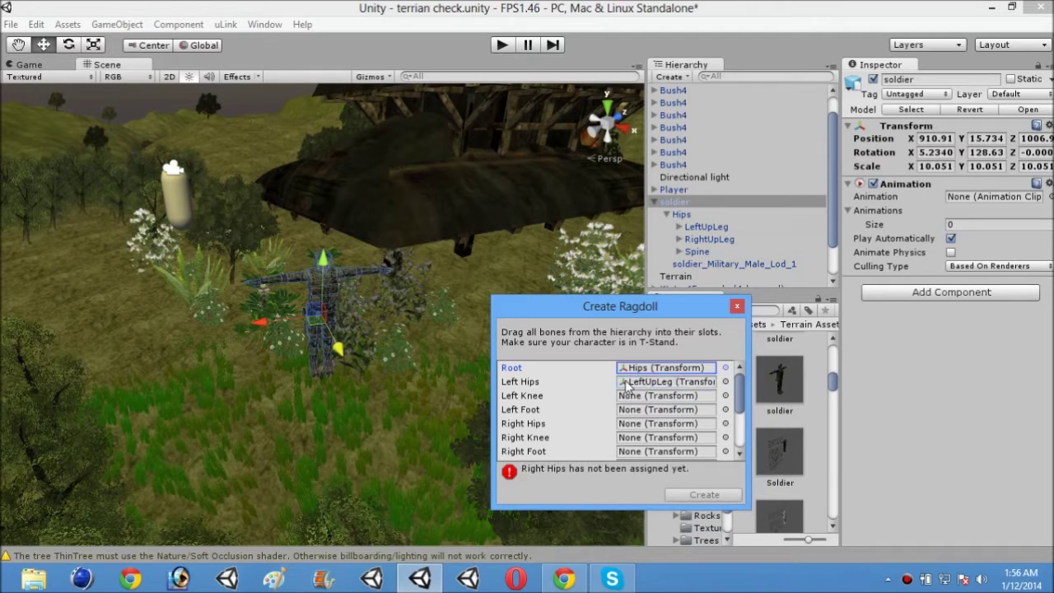
# Assign the LeftLeg bone to the ragdoll's Left Knee and the LeftFoot bone to Left Foot.
pyautogui.click(679, 227)
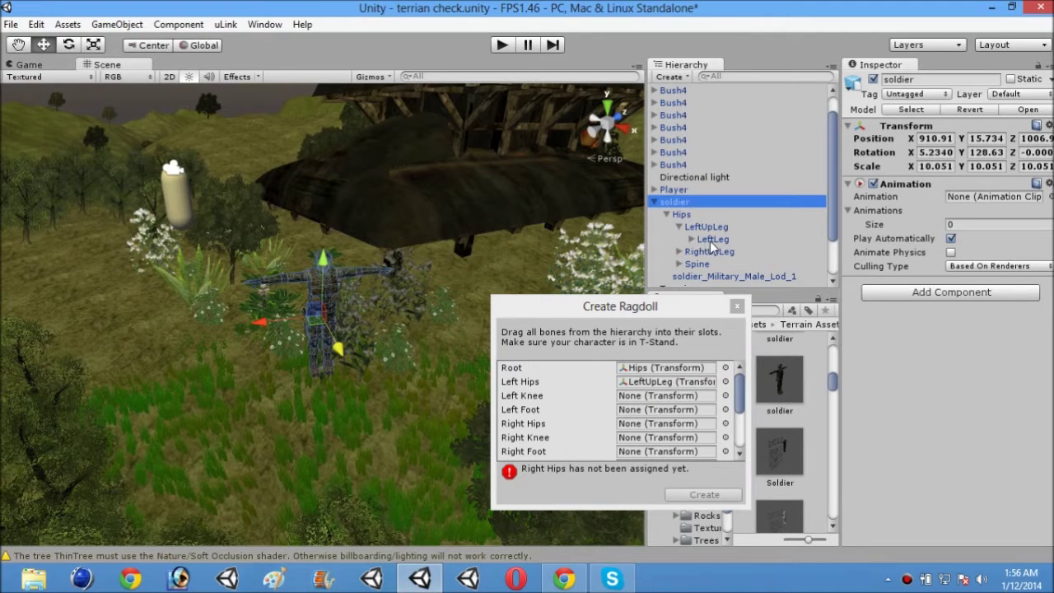
pyautogui.click(712, 240)
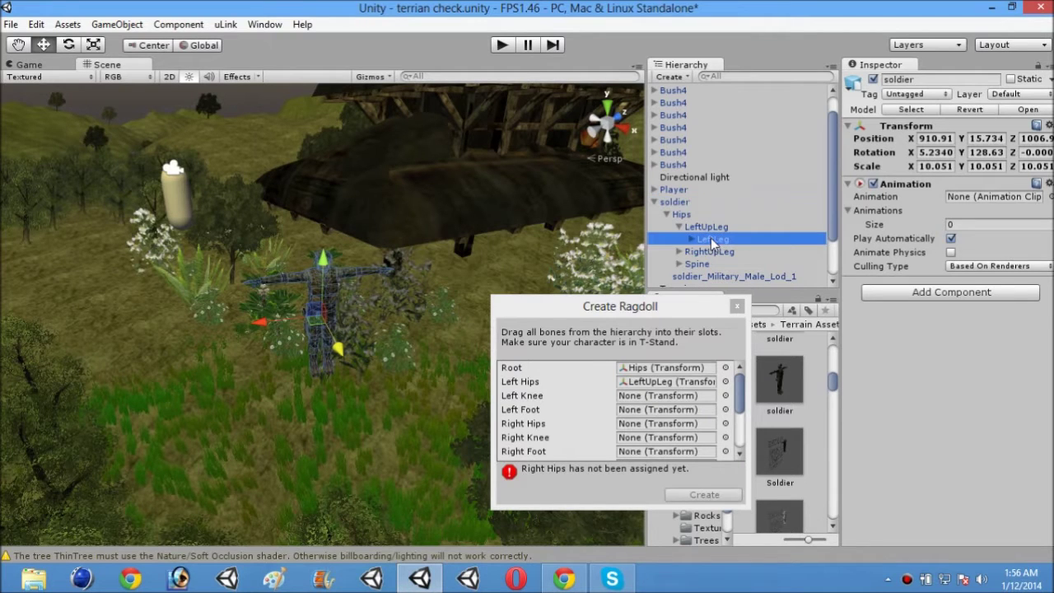
pyautogui.moveTo(710, 238); pyautogui.dragTo(649, 396)
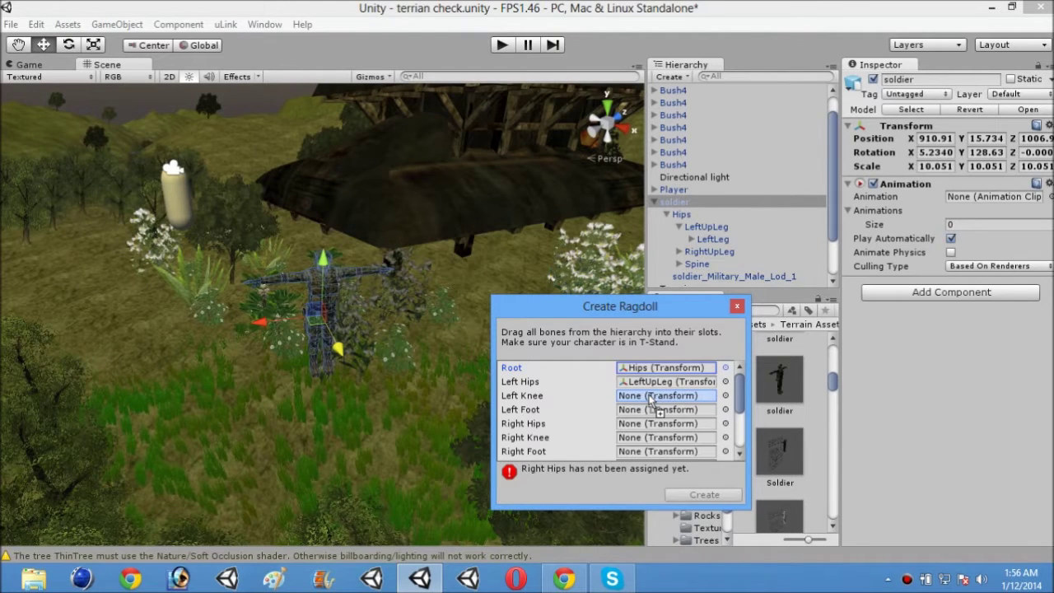
pyautogui.moveTo(651, 397)
pyautogui.mouseDown()
pyautogui.moveTo(524, 382)
pyautogui.moveTo(648, 396)
pyautogui.mouseUp()
pyautogui.click(691, 239)
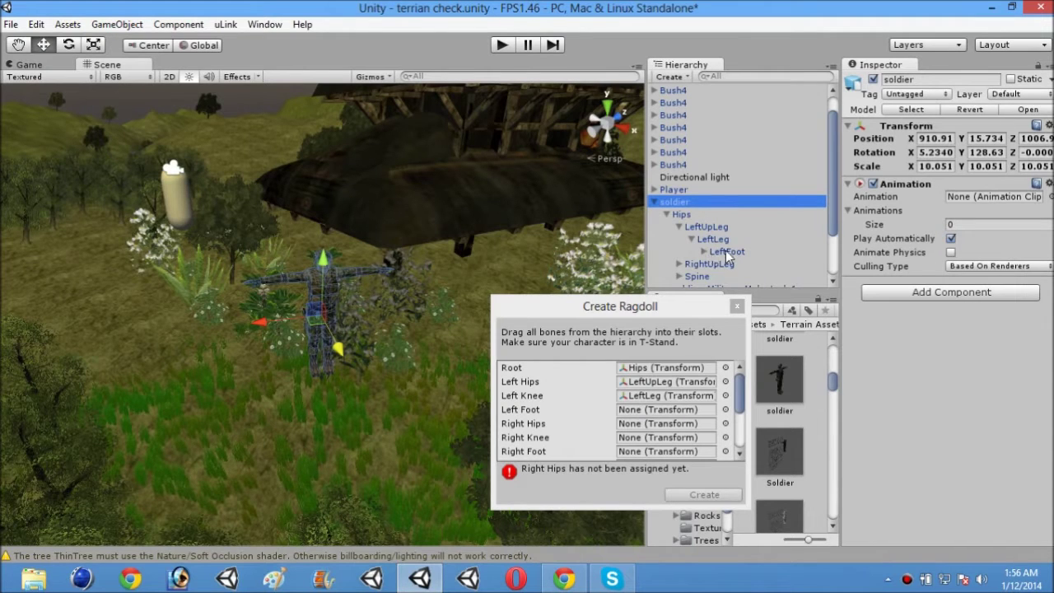
pyautogui.moveTo(726, 251); pyautogui.dragTo(629, 418)
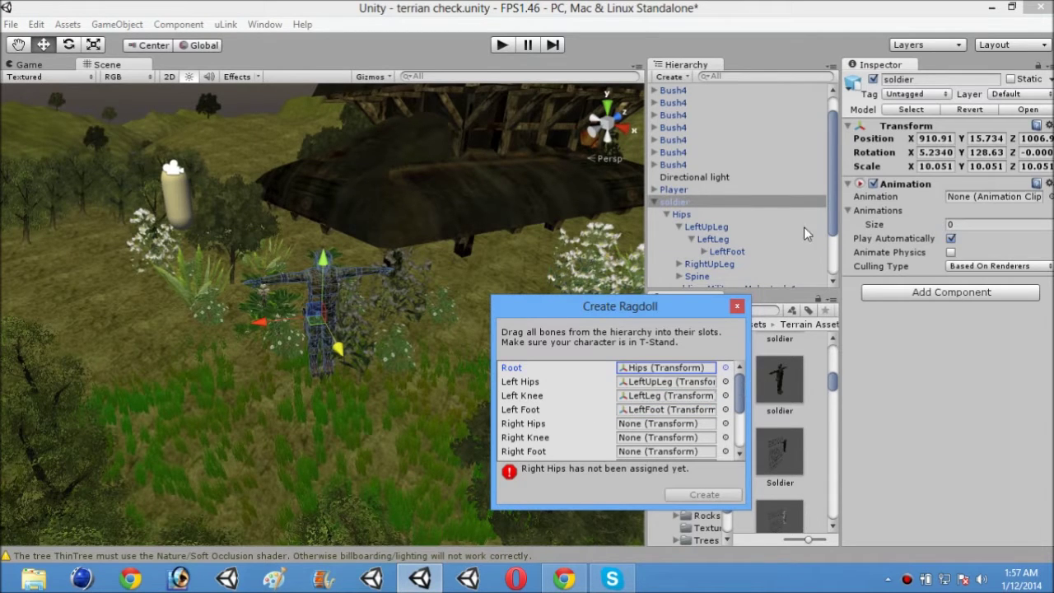
# Assign the right leg bones in the ragdoll: RightUpLeg to Right Hips, RightLeg to Right Knee, and RightFoot to Right Foot.
pyautogui.click(679, 228)
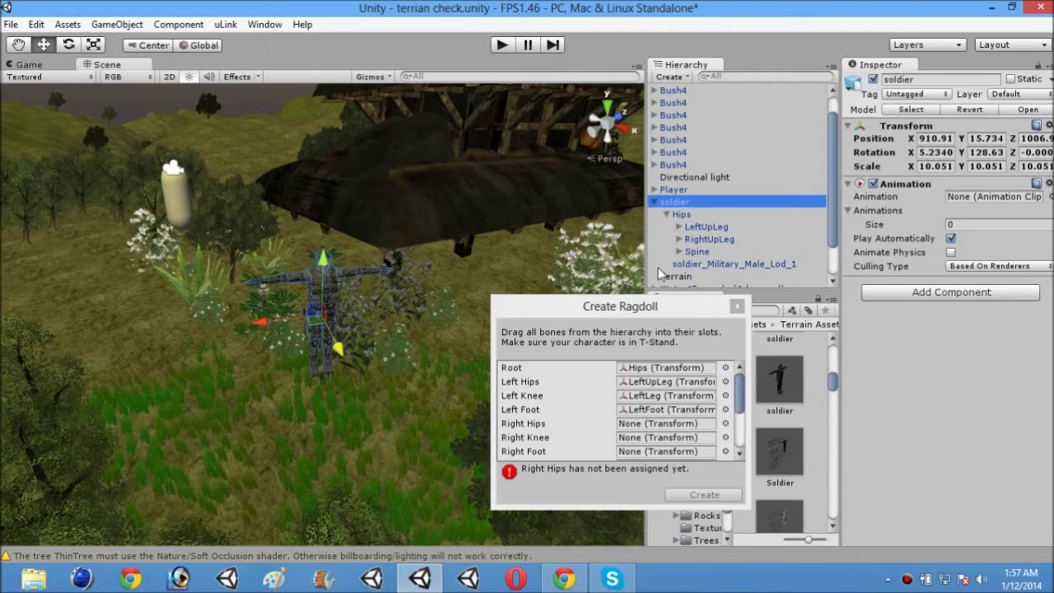
pyautogui.moveTo(729, 238); pyautogui.dragTo(659, 424)
pyautogui.click(681, 239)
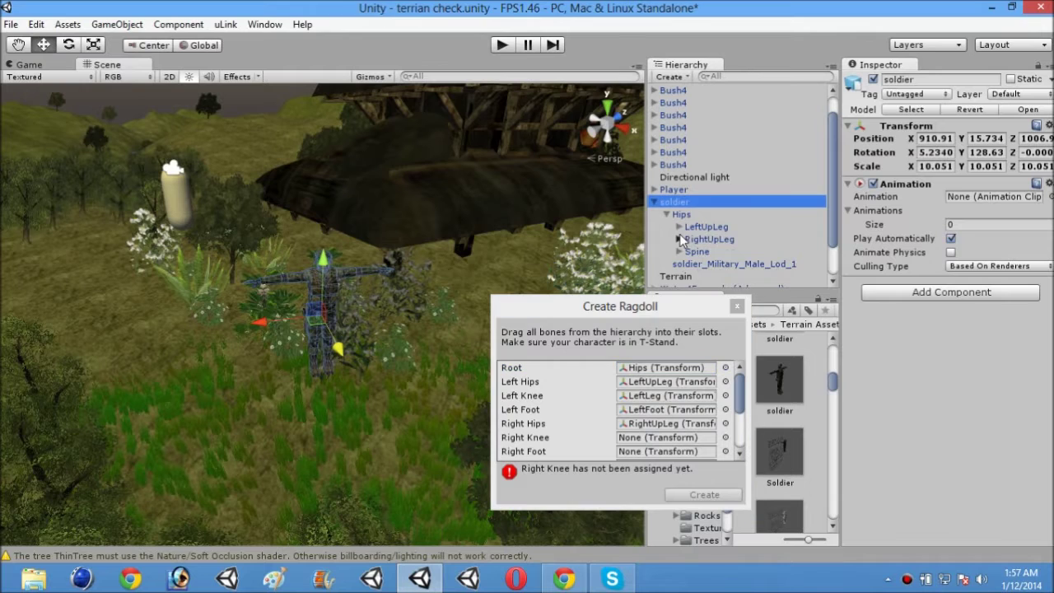
pyautogui.moveTo(713, 249); pyautogui.dragTo(642, 440)
pyautogui.click(692, 251)
pyautogui.moveTo(730, 264); pyautogui.dragTo(663, 451)
pyautogui.scroll(-1, 739, 416)
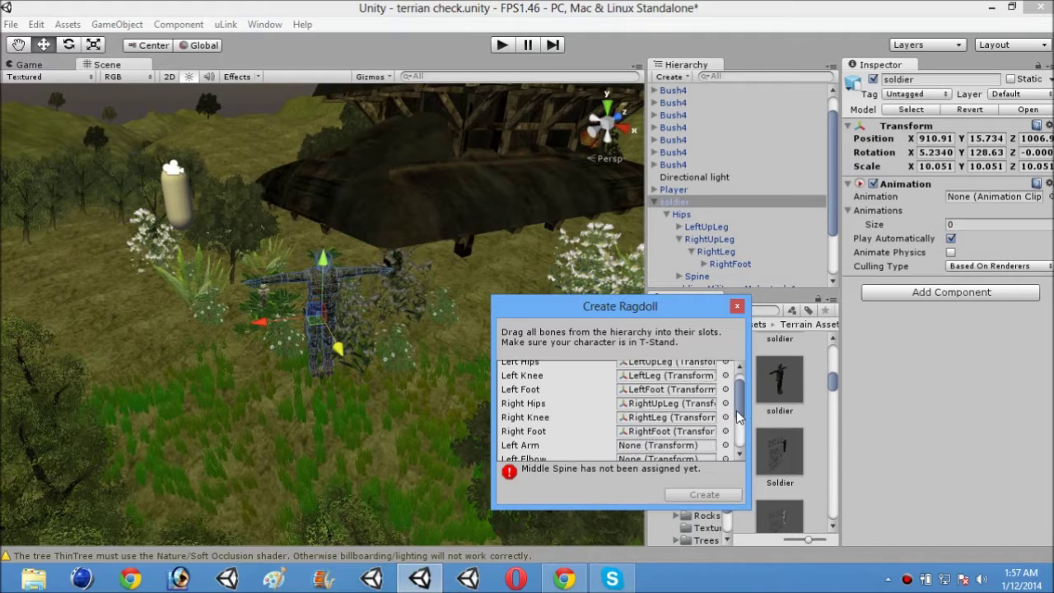
# Collapse the soldier's RightUpLeg branch and expand the Spine chain through Spine1 and Spine2 to expose the shoulder and neck bones.
pyautogui.scroll(-5, 739, 415)
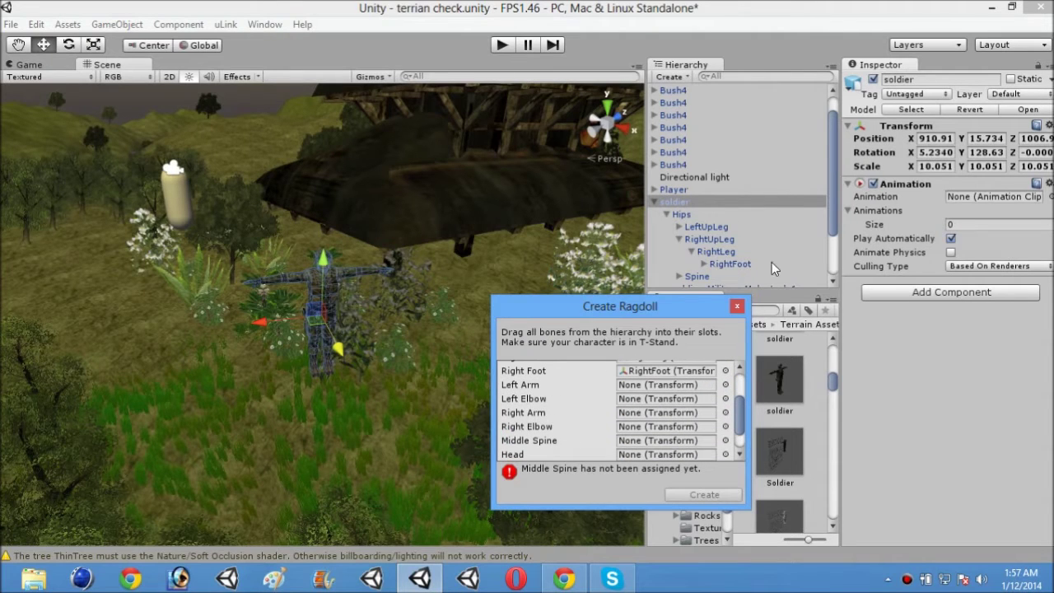
pyautogui.click(668, 215)
pyautogui.click(668, 215)
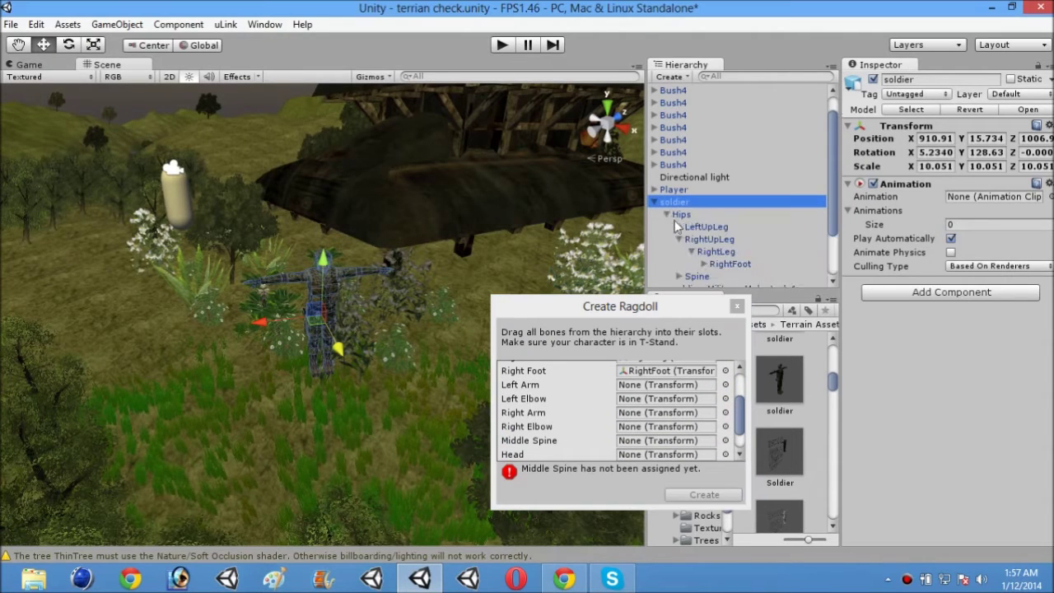
pyautogui.click(679, 239)
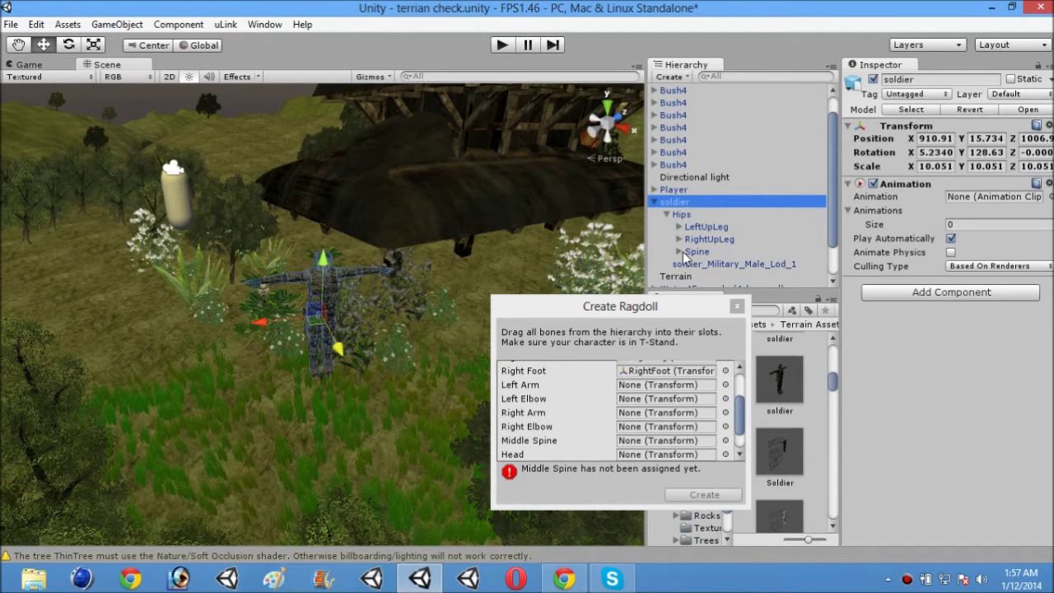
pyautogui.click(681, 251)
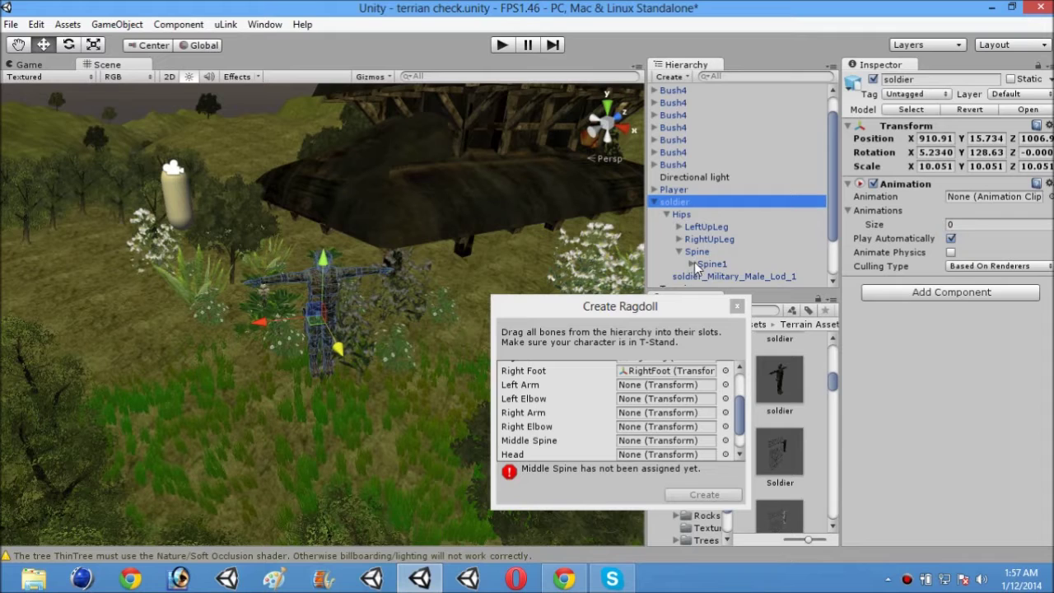
pyautogui.click(692, 264)
pyautogui.scroll(-2, 786, 240)
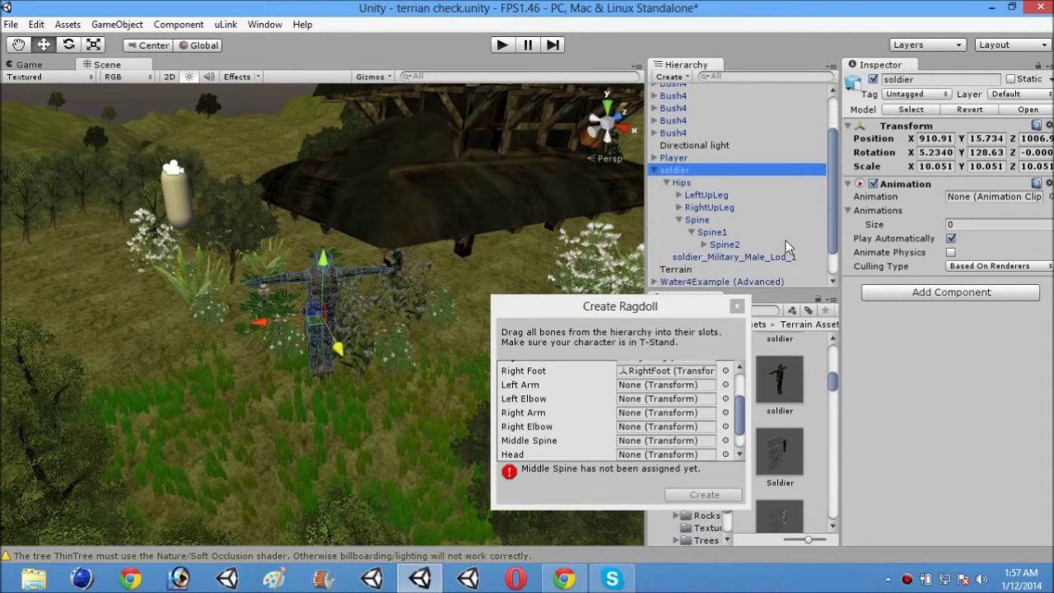
pyautogui.click(705, 245)
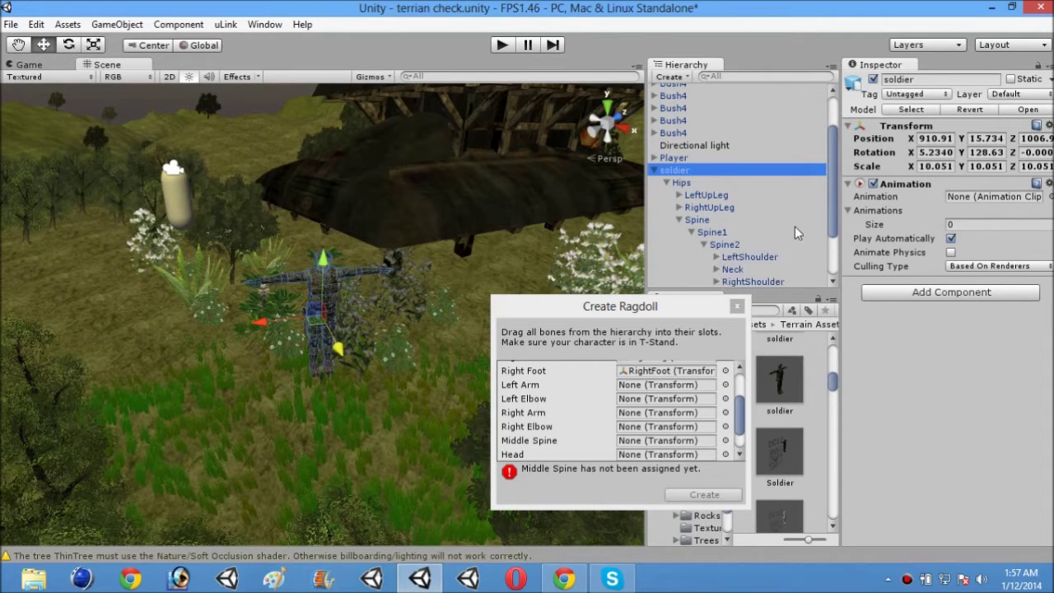
pyautogui.scroll(-2, 781, 233)
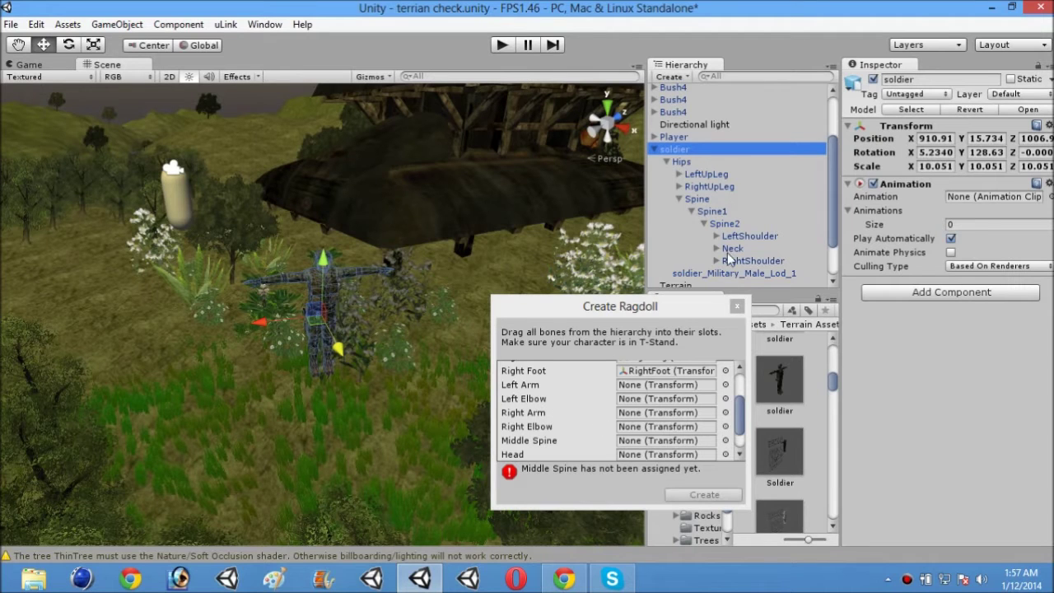
# Assign the LeftShoulder bone to the ragdoll's Left Arm and the LeftArm bone to Left Elbow.
pyautogui.moveTo(736, 237); pyautogui.dragTo(667, 431)
pyautogui.scroll(-3, 668, 454)
pyautogui.scroll(3, 670, 407)
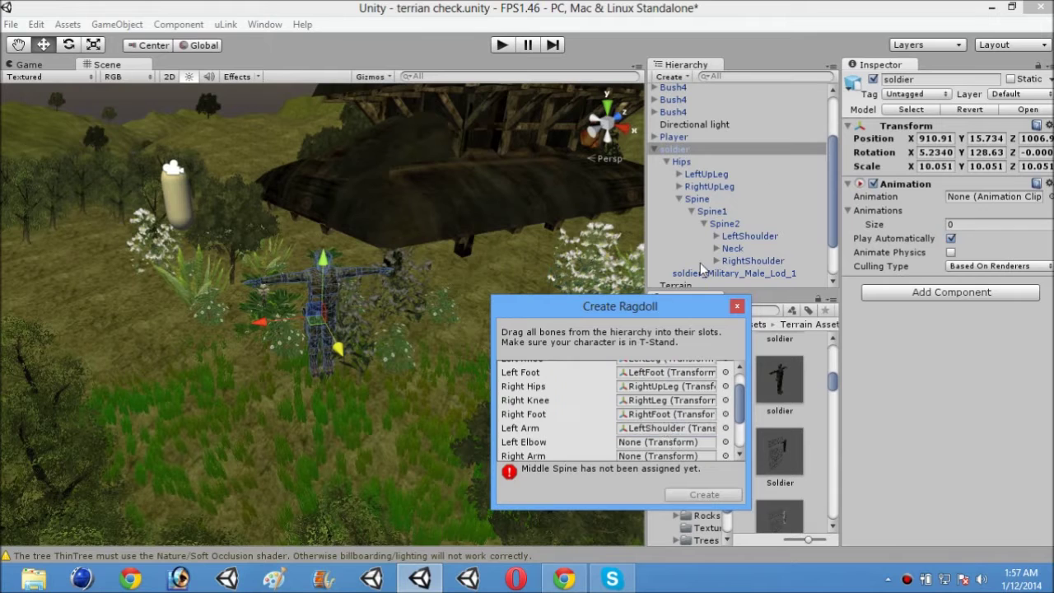
pyautogui.click(715, 238)
pyautogui.click(717, 237)
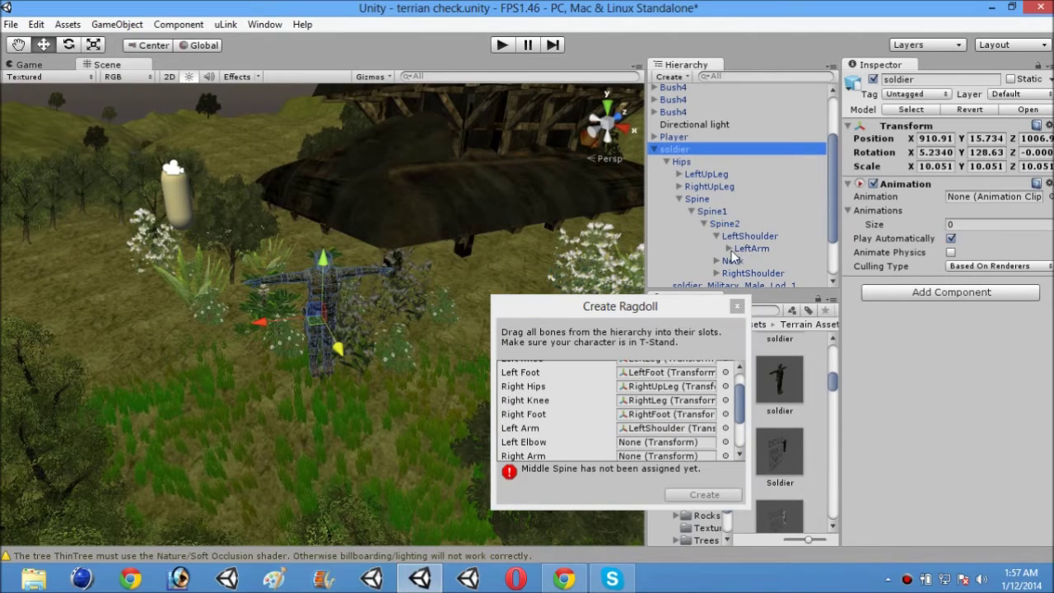
pyautogui.moveTo(755, 248); pyautogui.dragTo(666, 456)
pyautogui.scroll(-3, 739, 412)
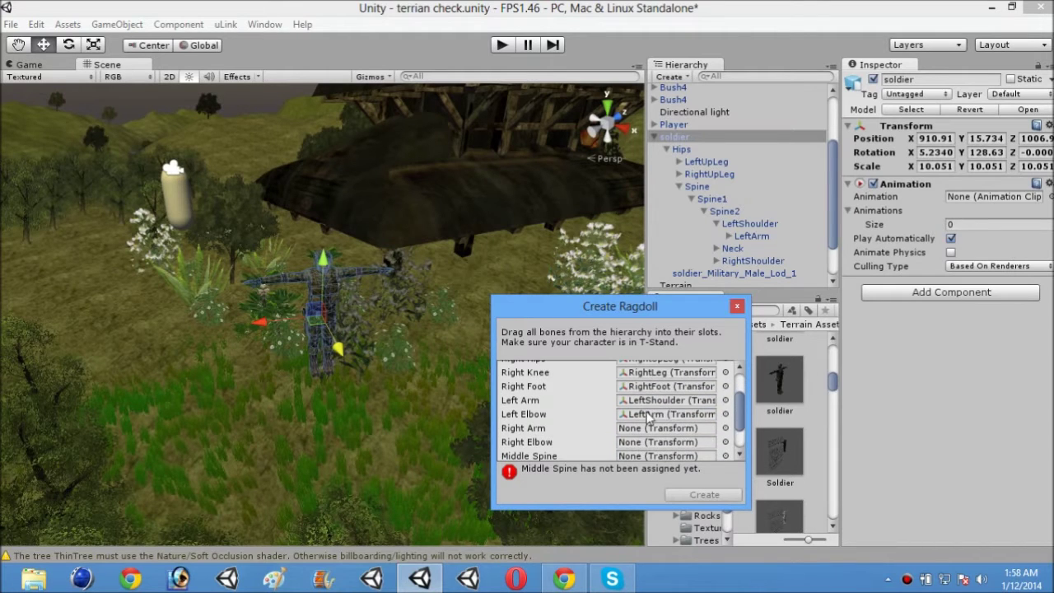
# Assign the RightShoulder bone to the ragdoll's Right Arm and the RightArm bone to Right Elbow.
pyautogui.click(729, 237)
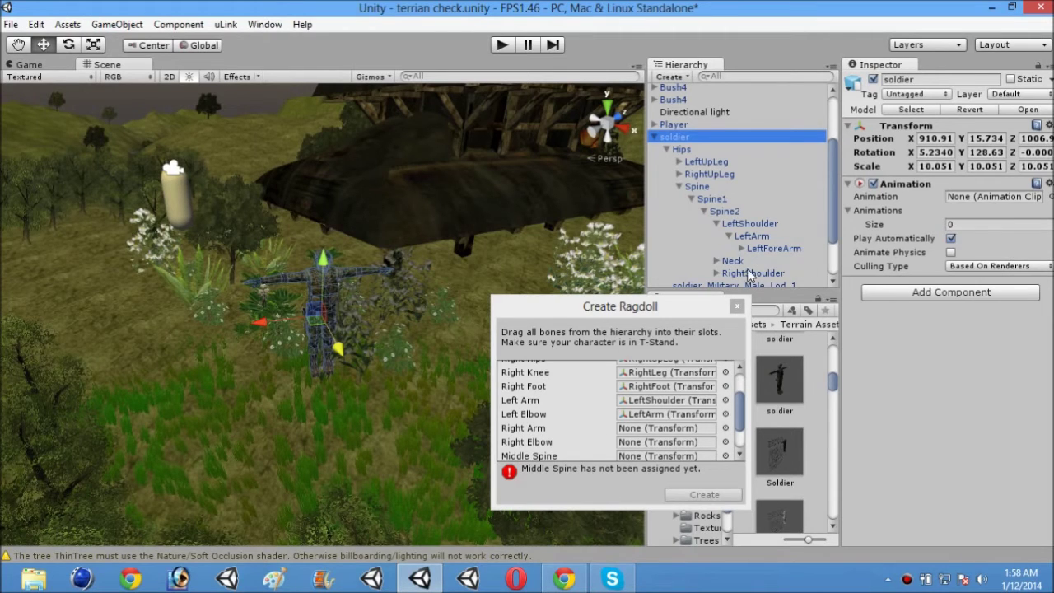
pyautogui.moveTo(754, 273); pyautogui.dragTo(657, 449)
pyautogui.moveTo(738, 403); pyautogui.dragTo(737, 416)
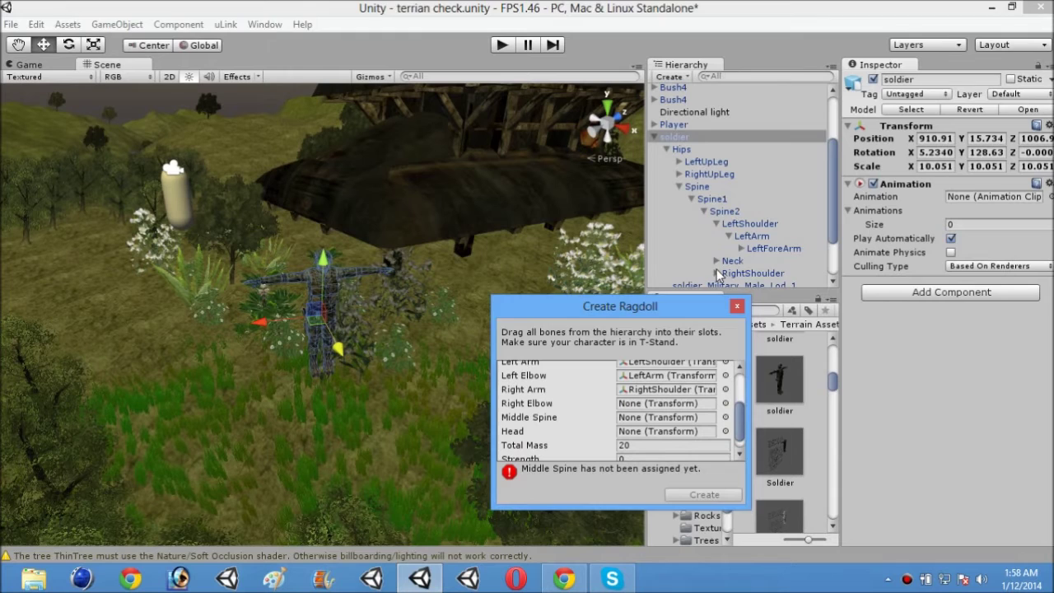
pyautogui.click(716, 273)
pyautogui.click(827, 218)
pyautogui.moveTo(834, 219); pyautogui.dragTo(834, 239)
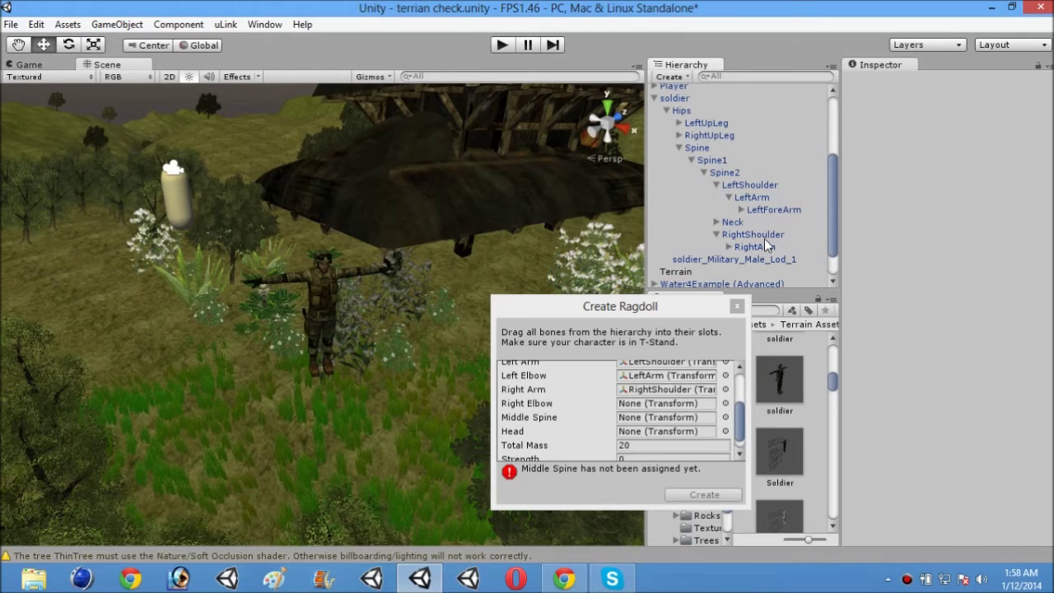
pyautogui.moveTo(763, 247); pyautogui.dragTo(667, 385)
# Collapse the soldier's Spine branch and assign the Spine bone to the ragdoll's Middle Spine.
pyautogui.moveTo(830, 215); pyautogui.dragTo(829, 211)
pyautogui.click(686, 157)
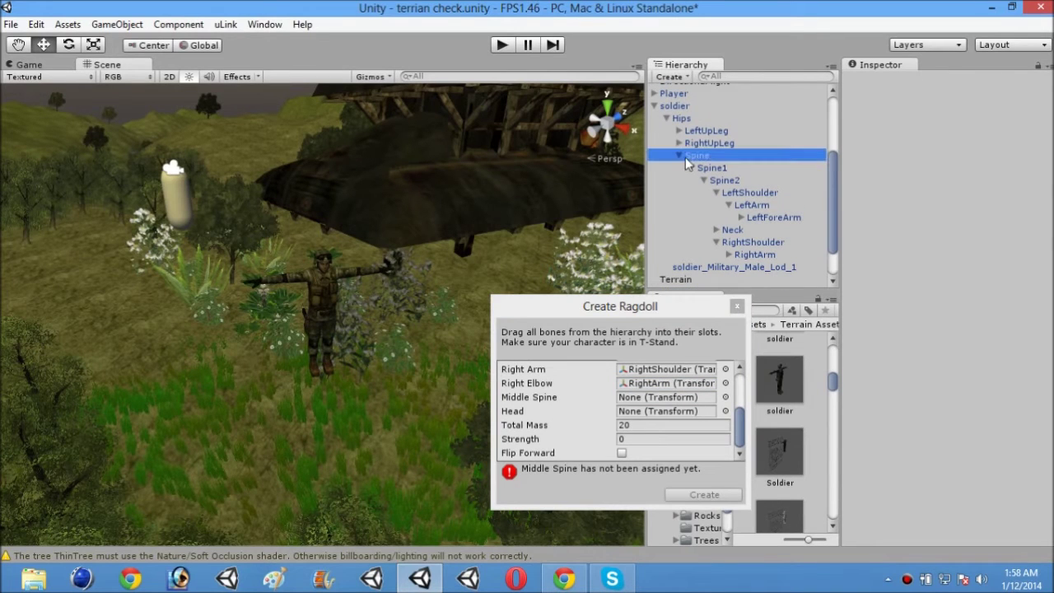
pyautogui.click(679, 155)
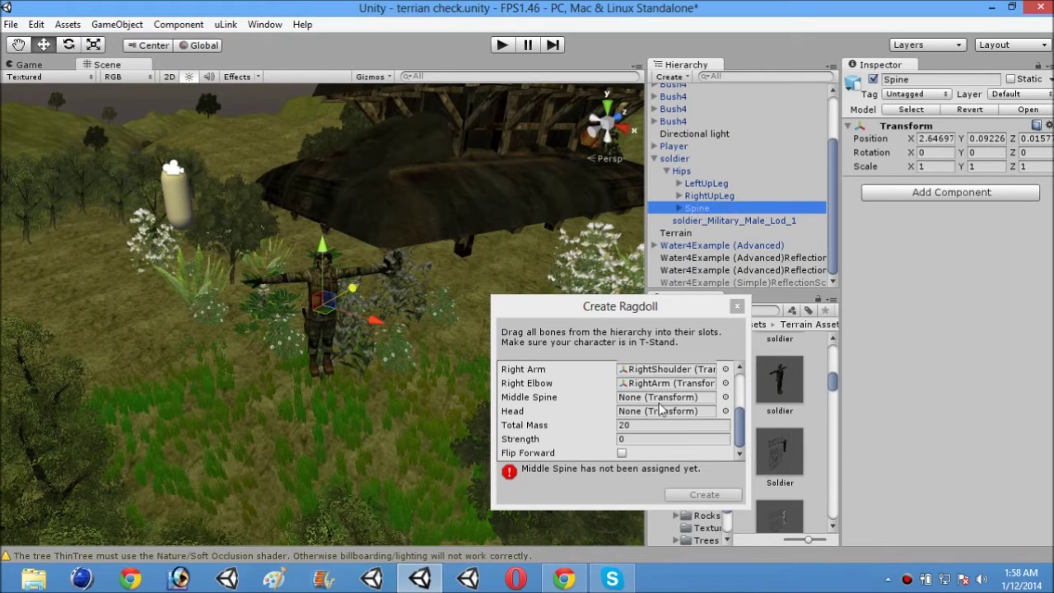
pyautogui.moveTo(702, 209); pyautogui.dragTo(661, 399)
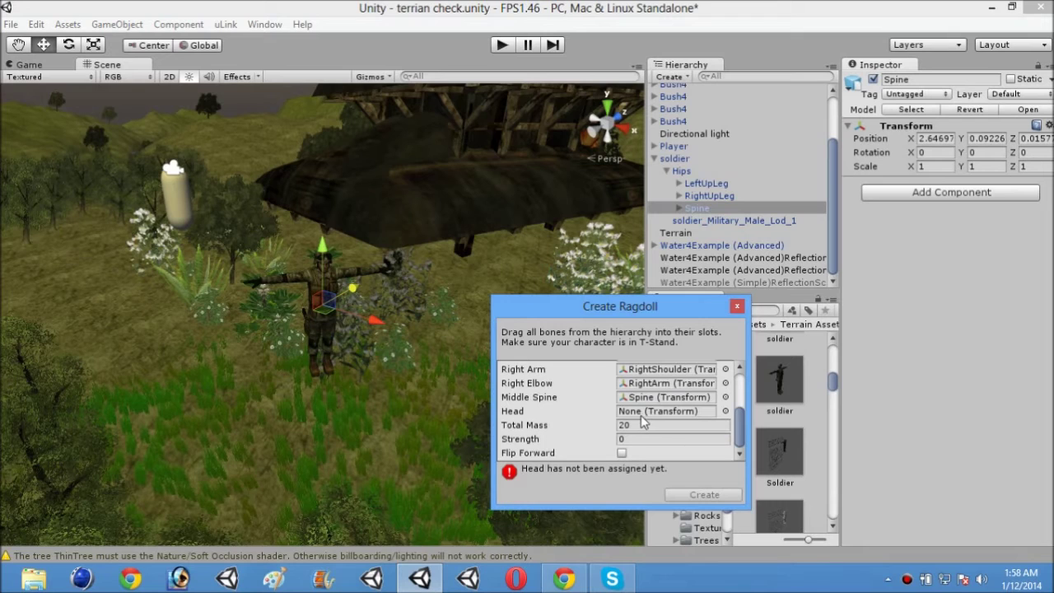
# Expand the Spine branch down through Neck and Neck1 and assign the Head bone to the ragdoll's Head.
pyautogui.click(681, 209)
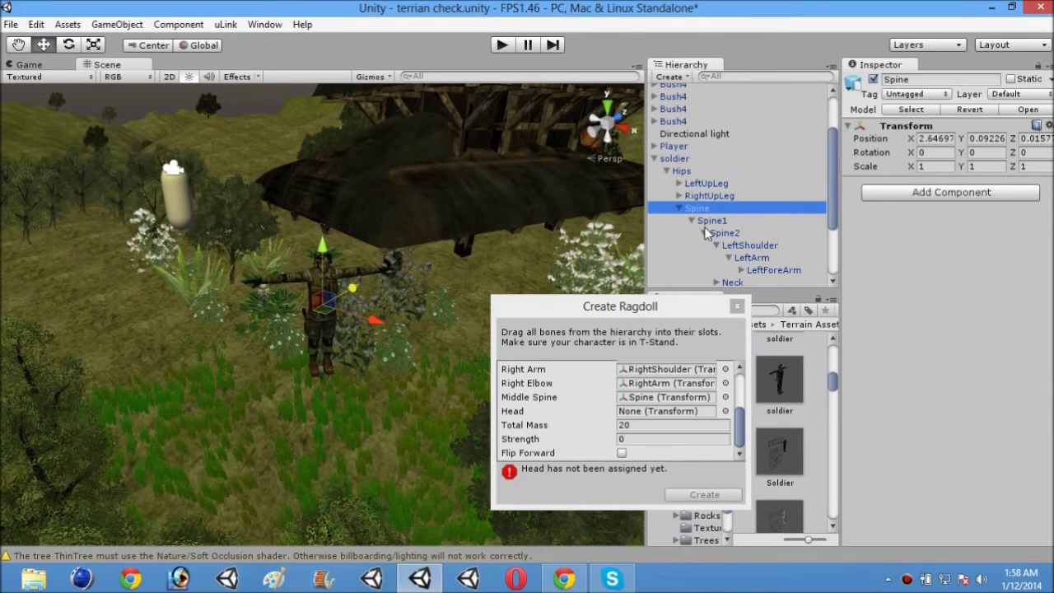
pyautogui.click(716, 245)
pyautogui.click(717, 257)
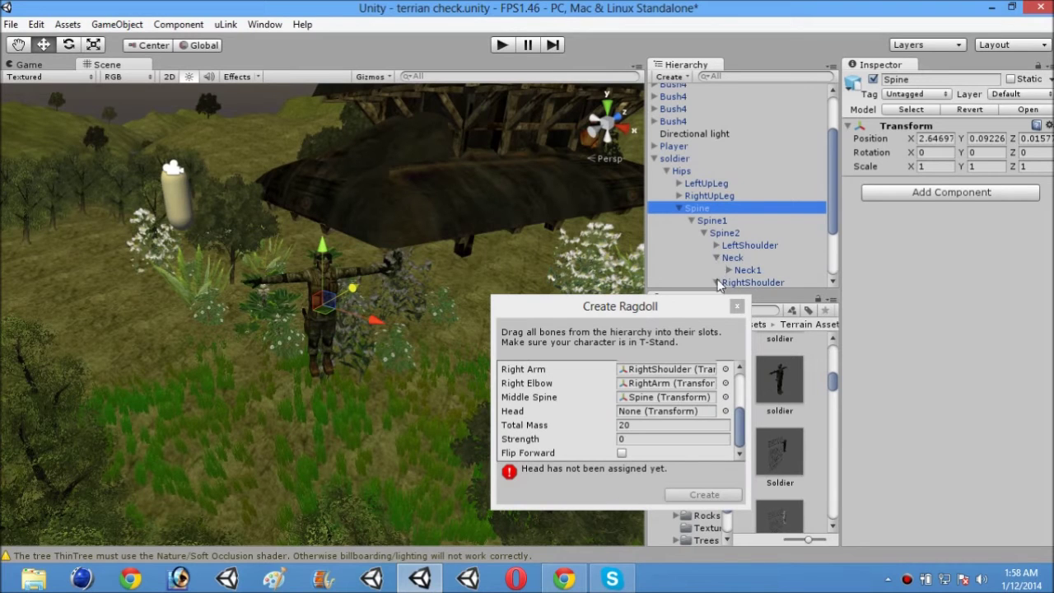
pyautogui.click(728, 270)
pyautogui.scroll(-2, 829, 203)
pyautogui.moveTo(762, 249); pyautogui.dragTo(666, 424)
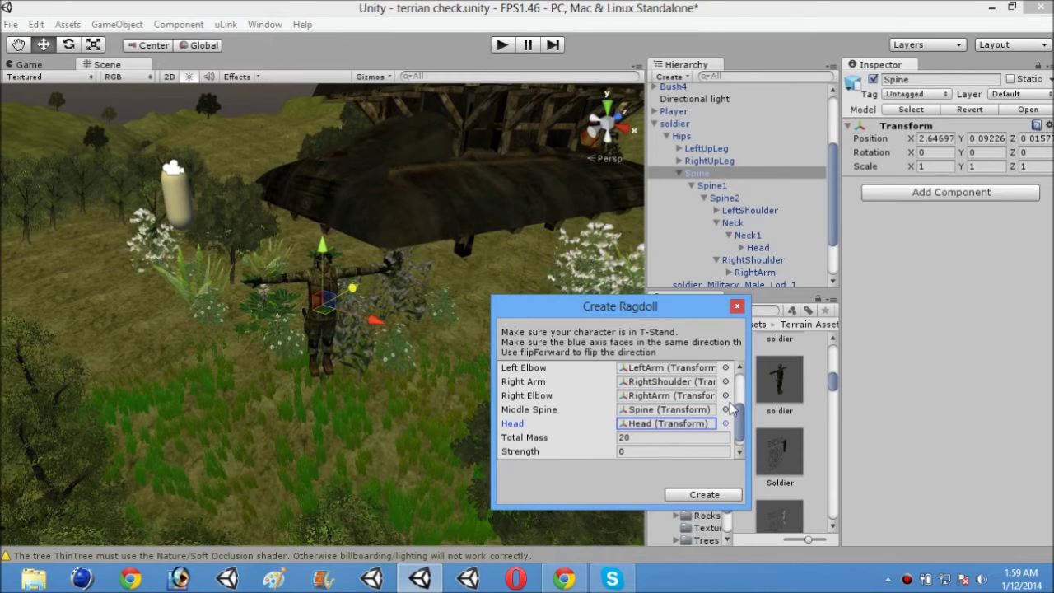
# Set the ragdoll's total mass to 21.6 and create the ragdoll.
pyautogui.scroll(-1, 740, 424)
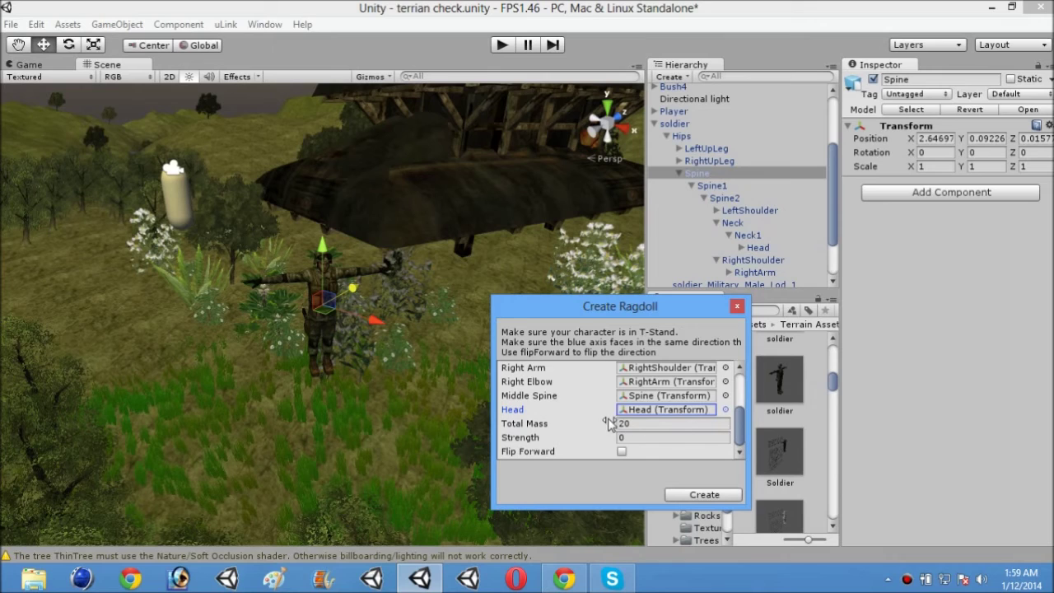
pyautogui.moveTo(598, 423); pyautogui.dragTo(644, 461)
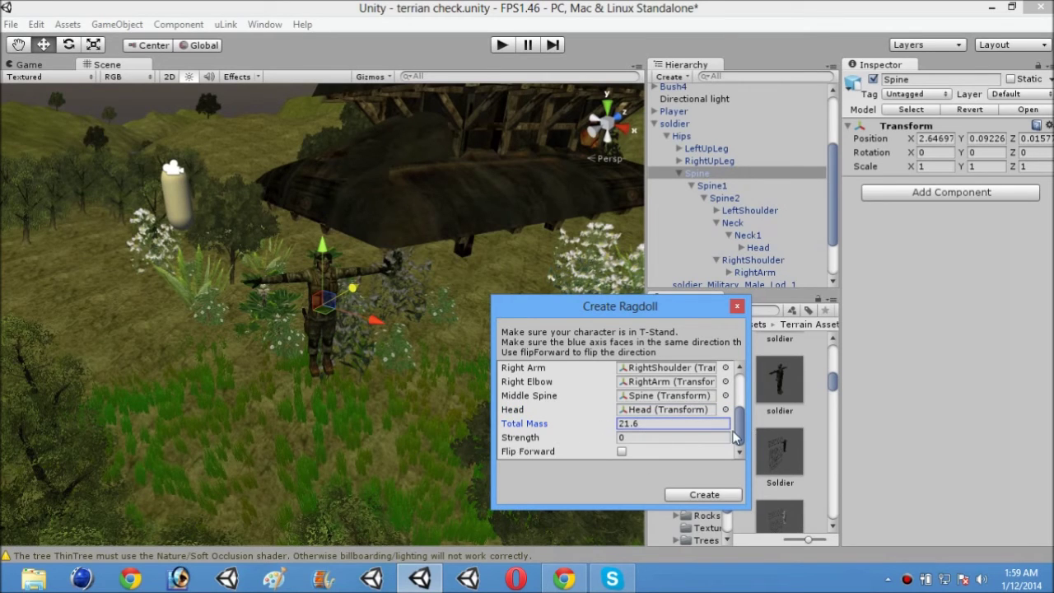
pyautogui.click(705, 495)
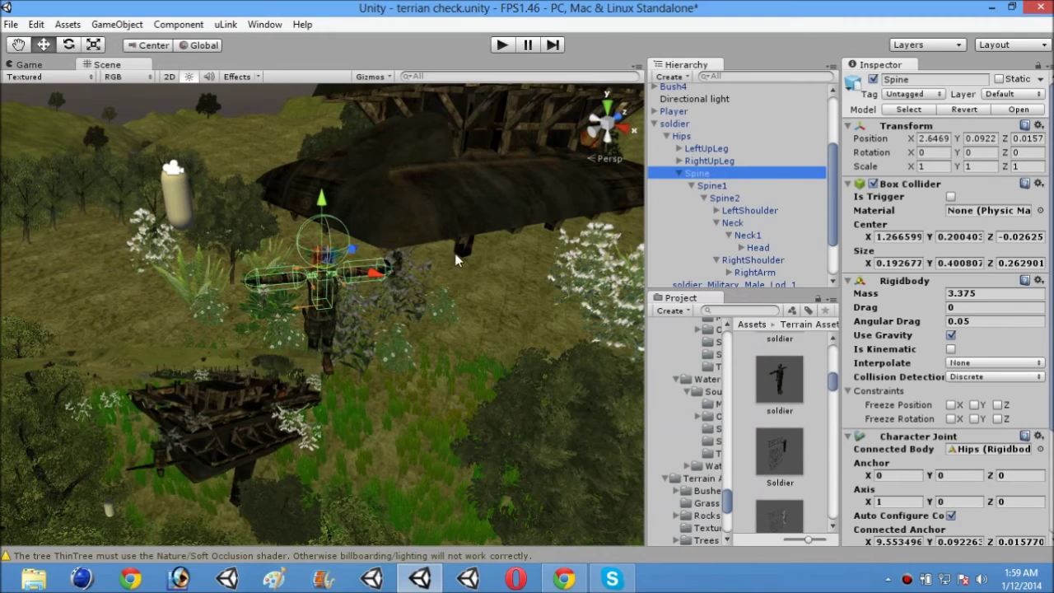
# Inspect the colliders around the soldier and run the scene to test the ragdoll.
pyautogui.moveTo(455, 253); pyautogui.dragTo(381, 287, button='right')
pyautogui.scroll(4, 387, 292)
pyautogui.scroll(-2, 408, 311)
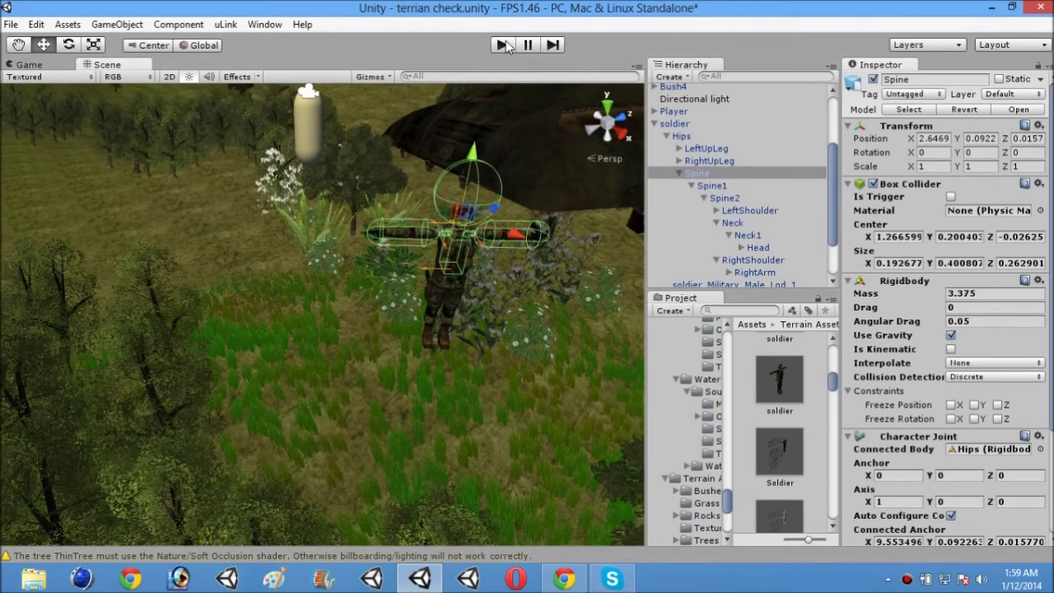
pyautogui.click(506, 42)
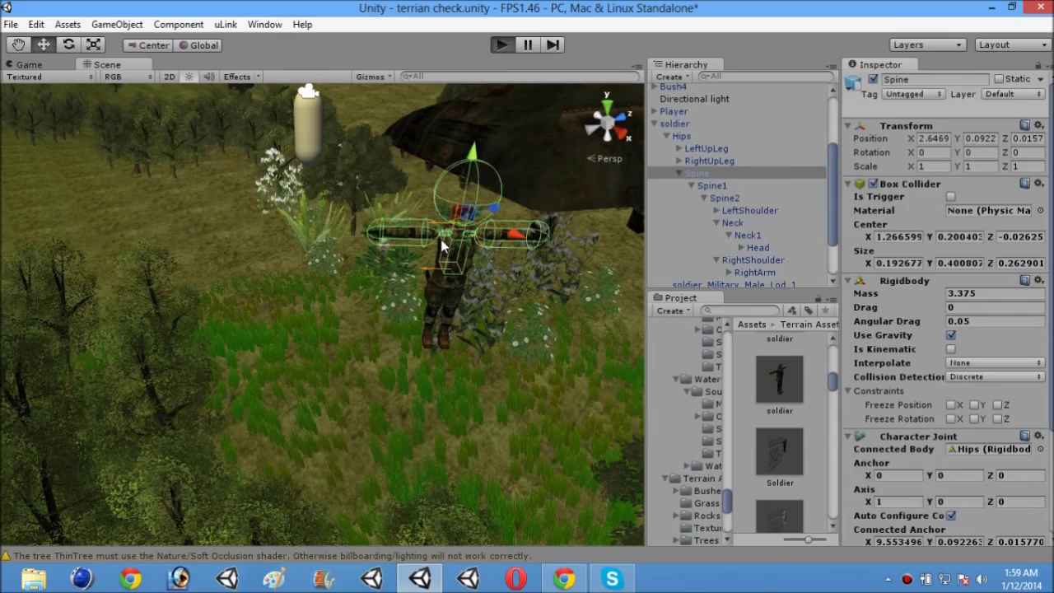